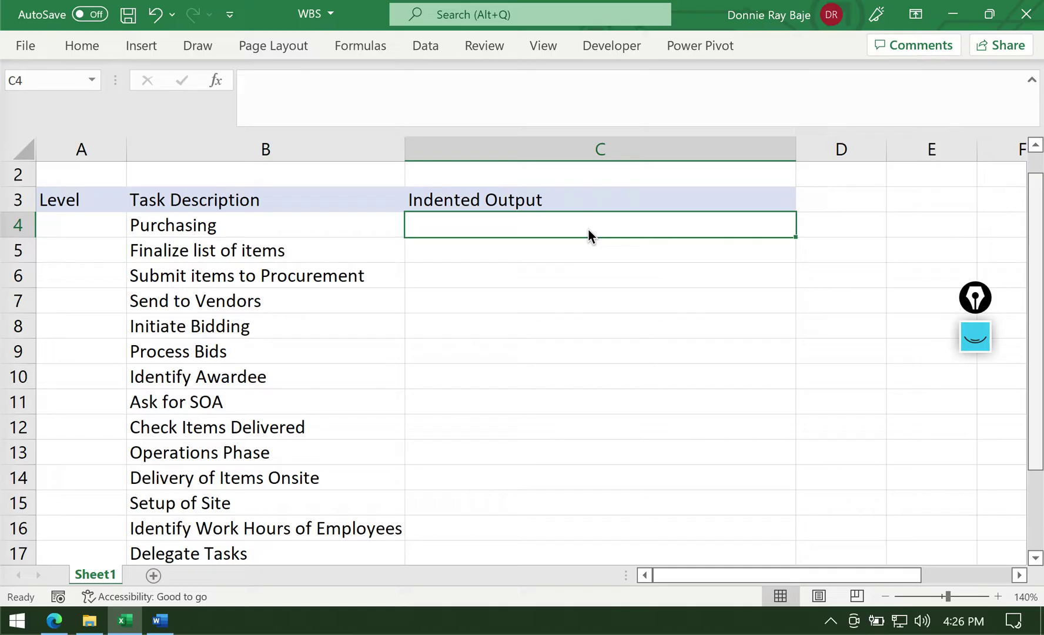
Scroll the WBS sheet back to row 1 and bring up the Word document's numbered task list
left_click(1036, 144)
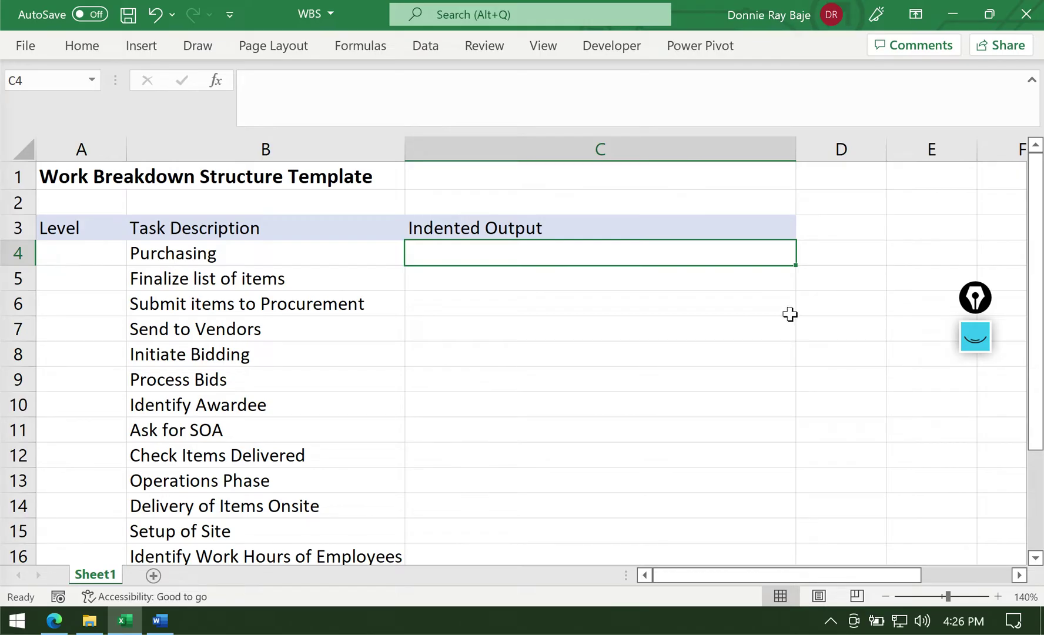
left_click(160, 622)
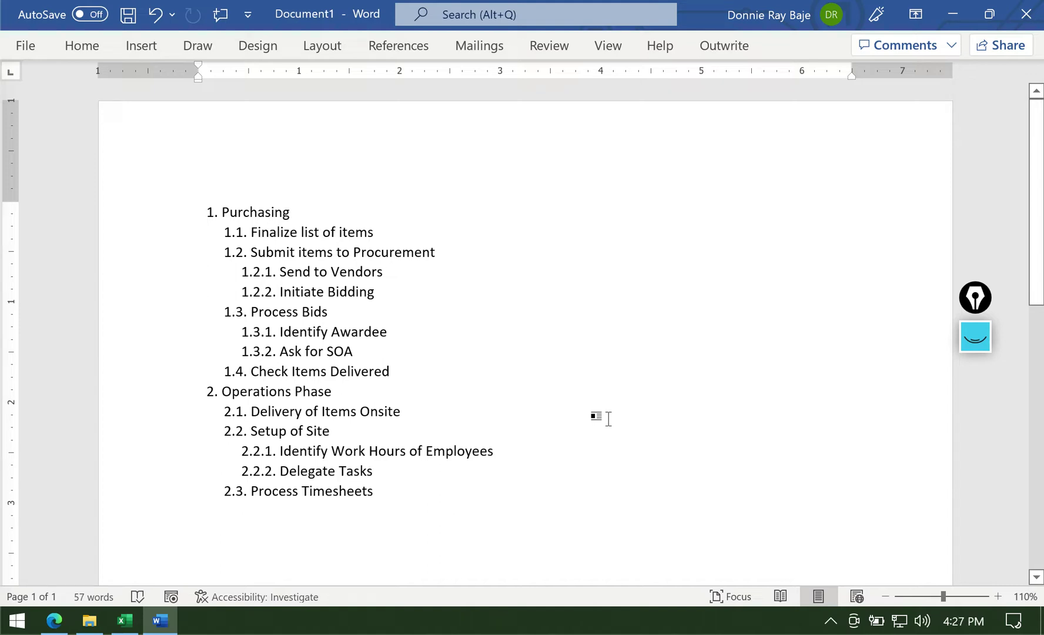
Highlight the Purchasing, Operations Phase and 1.1–1.2 lines in Word, then minimize Word
left_click(303, 211)
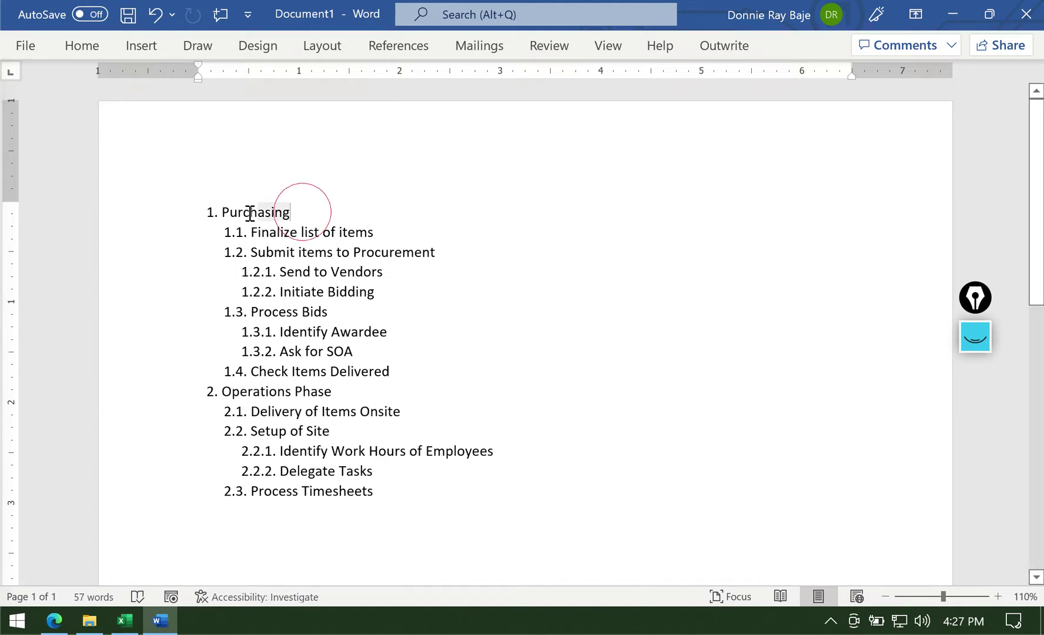
left_click_drag(250, 213, 209, 213)
left_click_drag(329, 393, 201, 394)
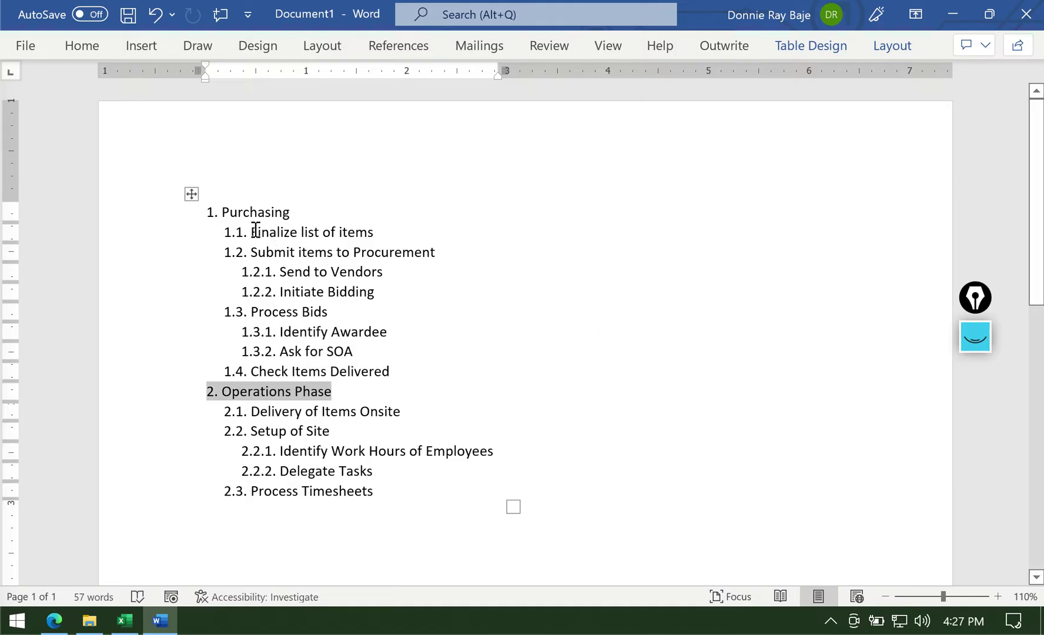
left_click_drag(253, 232, 353, 254)
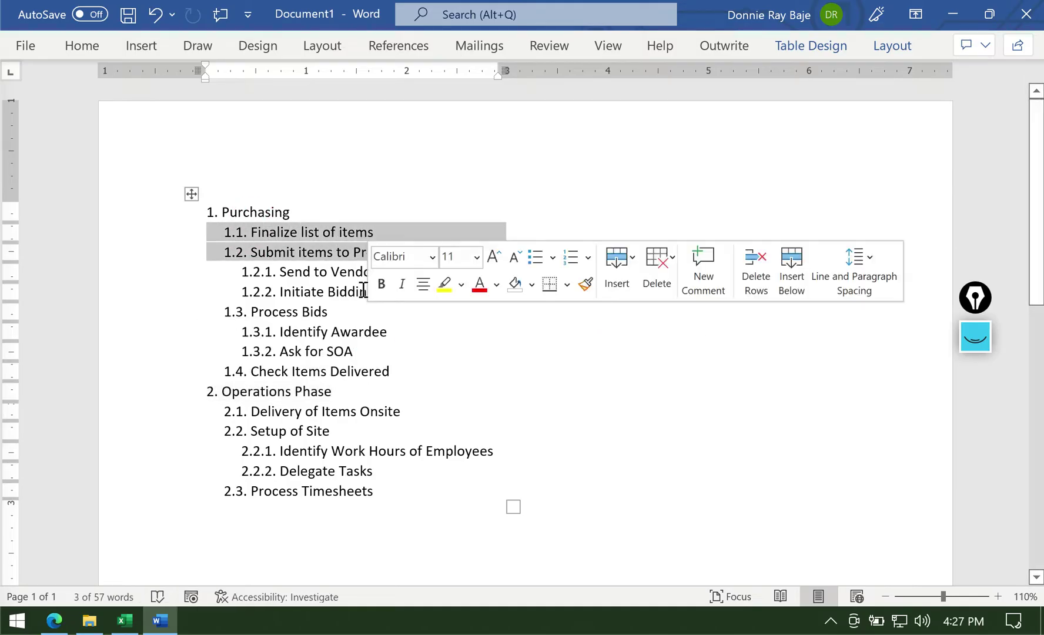
left_click(302, 313)
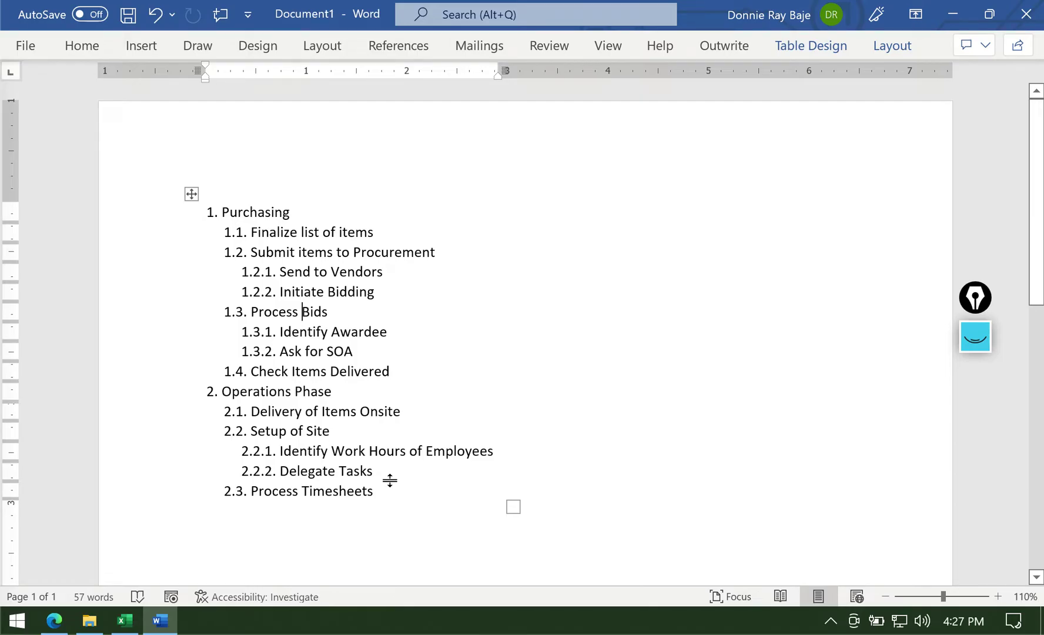
left_click(953, 13)
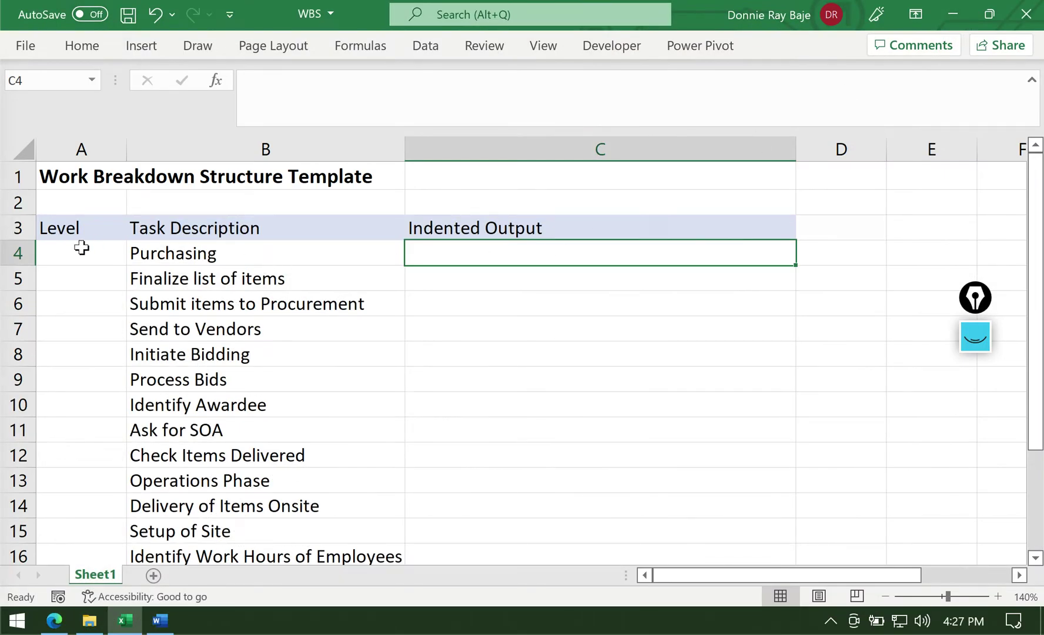
left_click(107, 229)
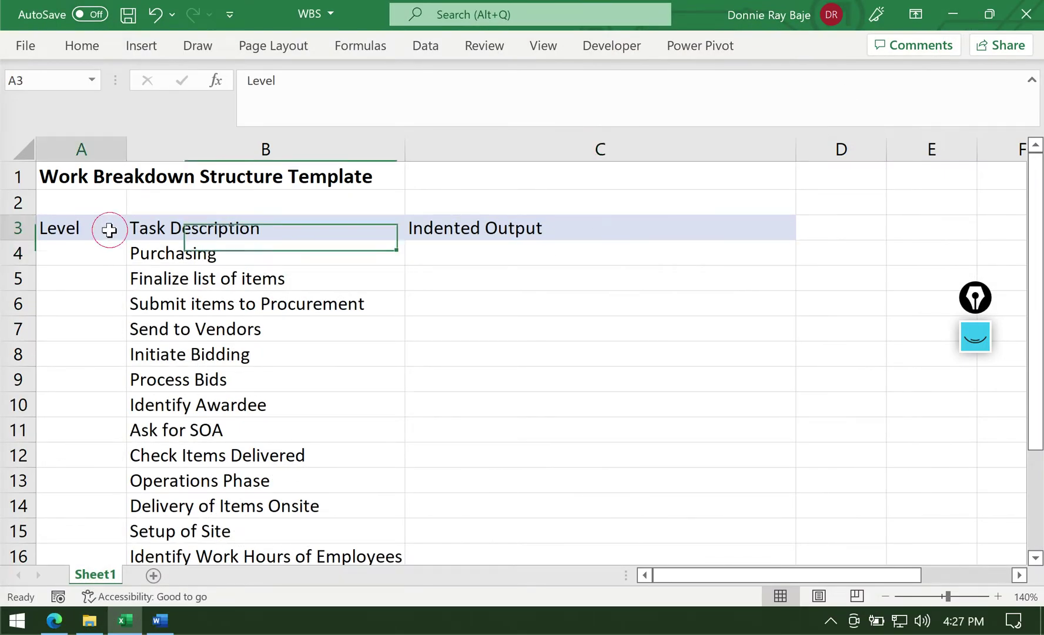
left_click_drag(105, 243, 101, 328)
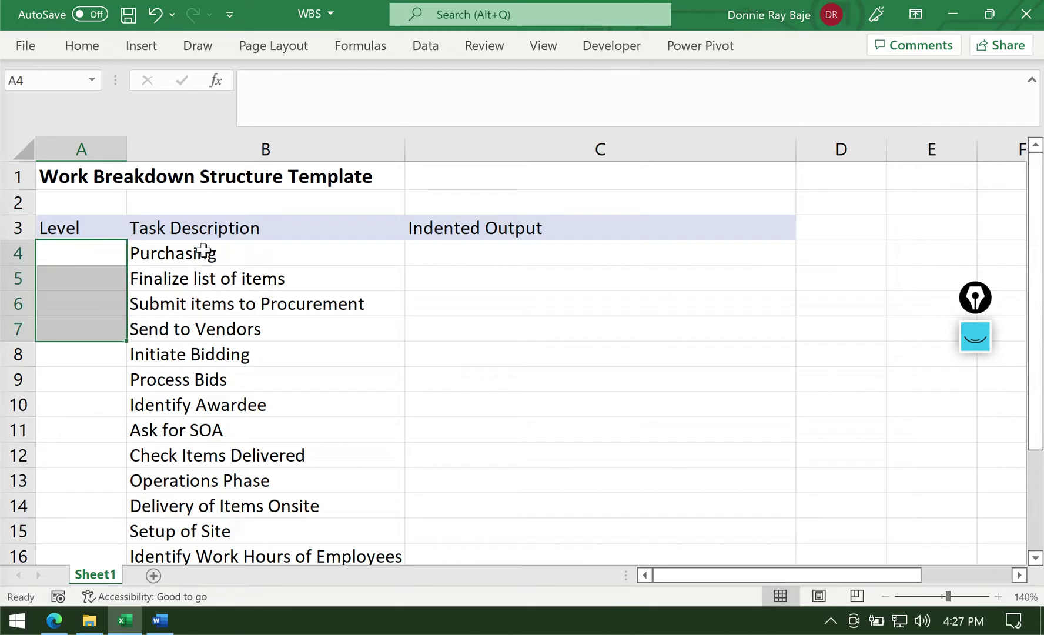
left_click(228, 228)
left_click_drag(257, 262, 238, 482)
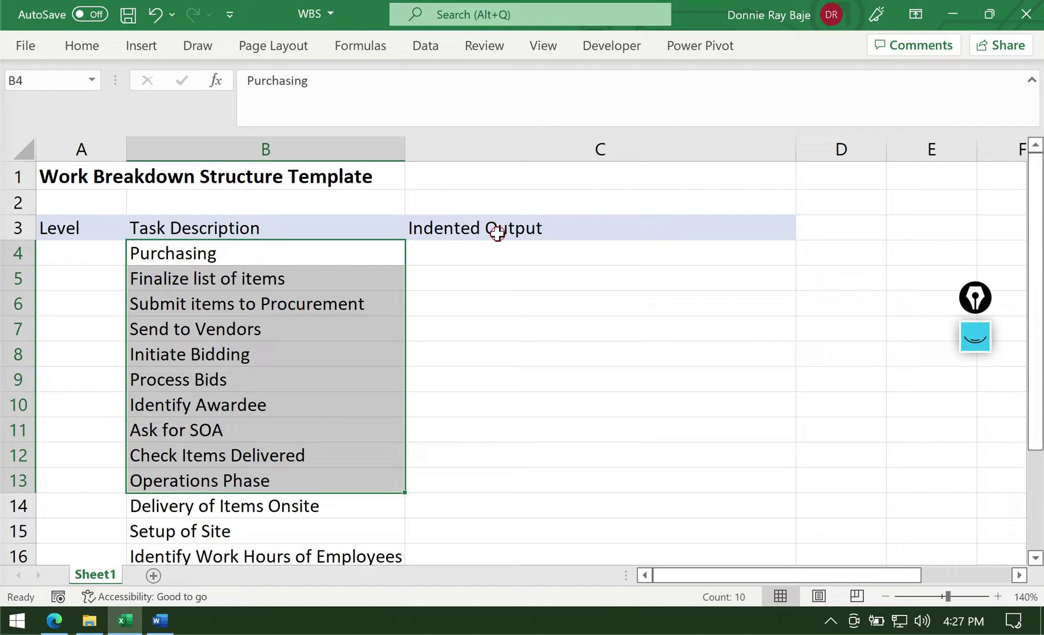
left_click(497, 232)
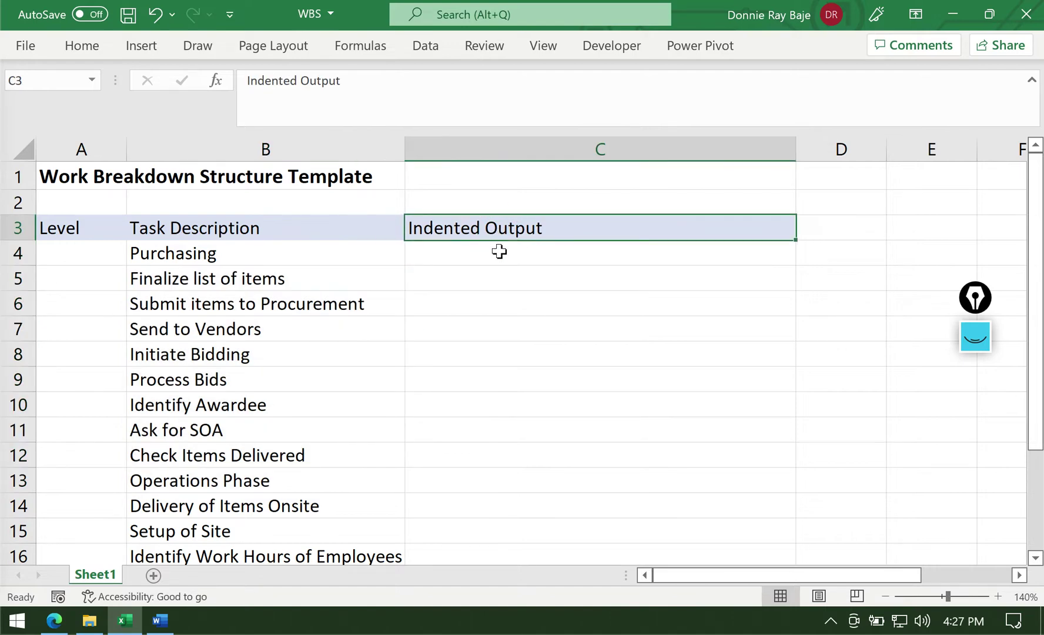
left_click(499, 250)
left_click(160, 620)
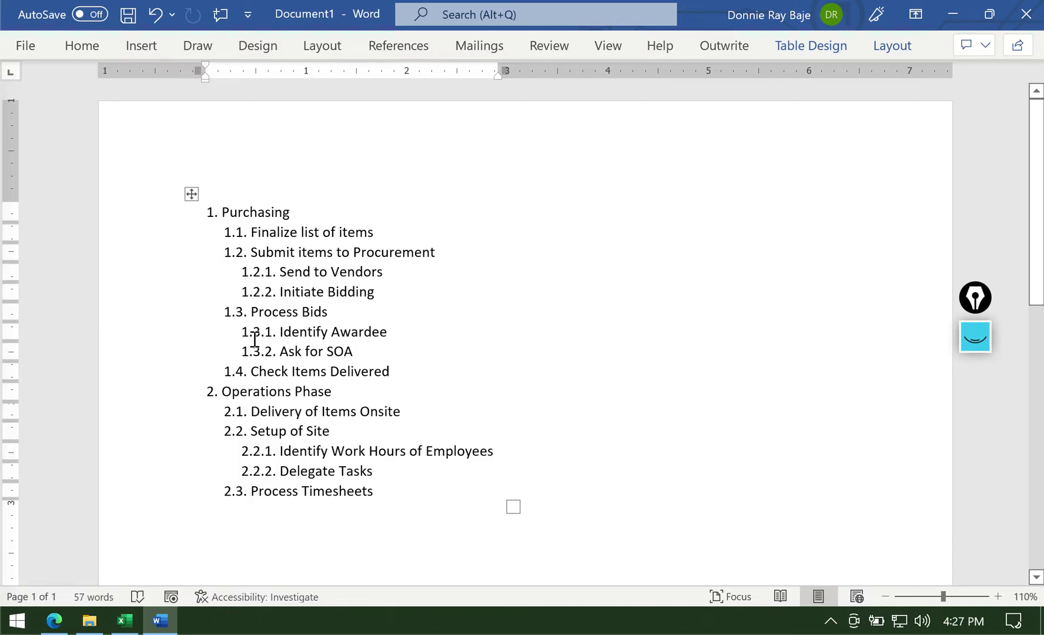
left_click(962, 29)
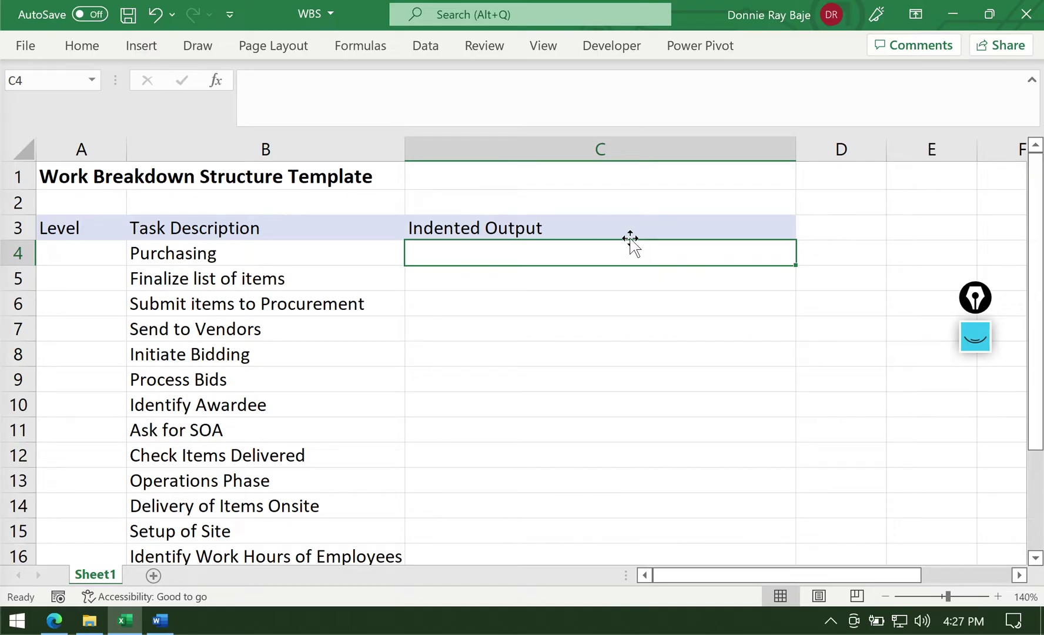
Enter level codes 1, 1.1, 1.2, 1.2.1, 1.2.3 and 1.2.4 into cells A4 through A9
left_click(72, 247)
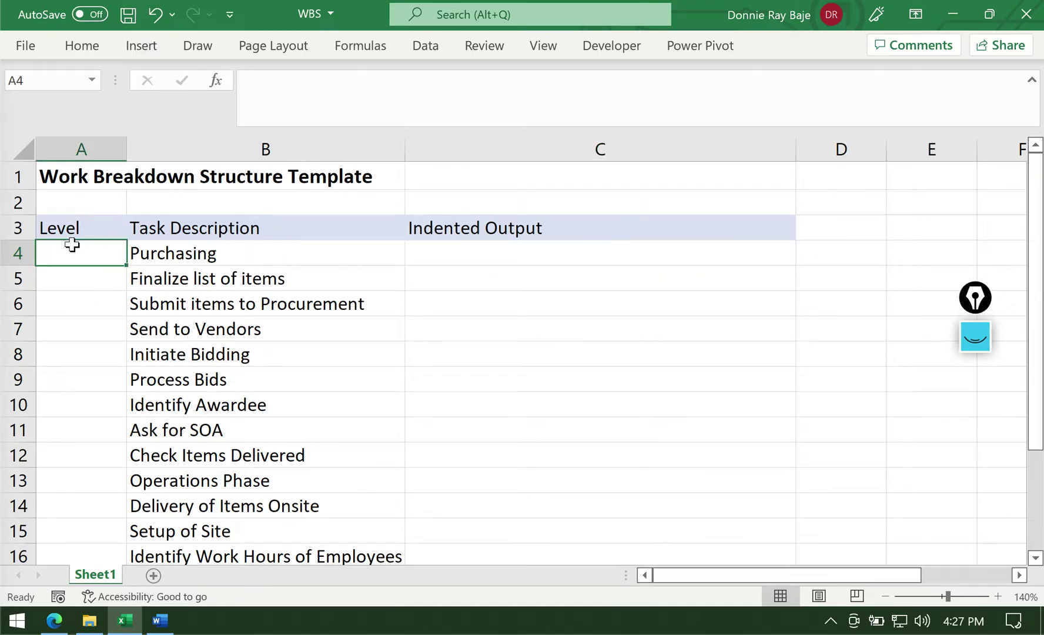
type("1")
key("Return")
type("1.")
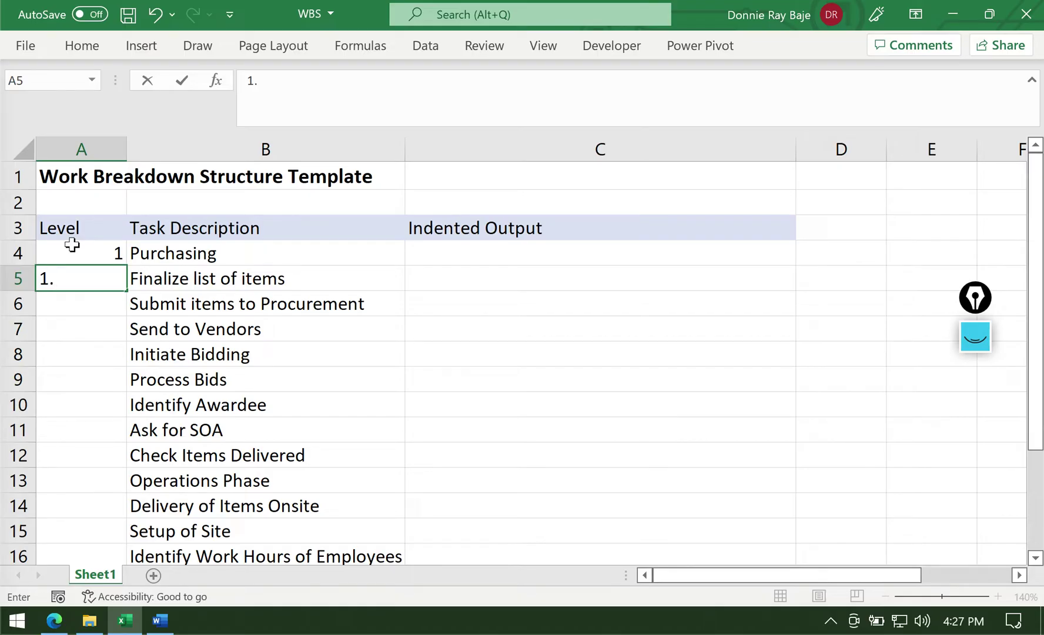
type("1")
key("Return")
type("1.2")
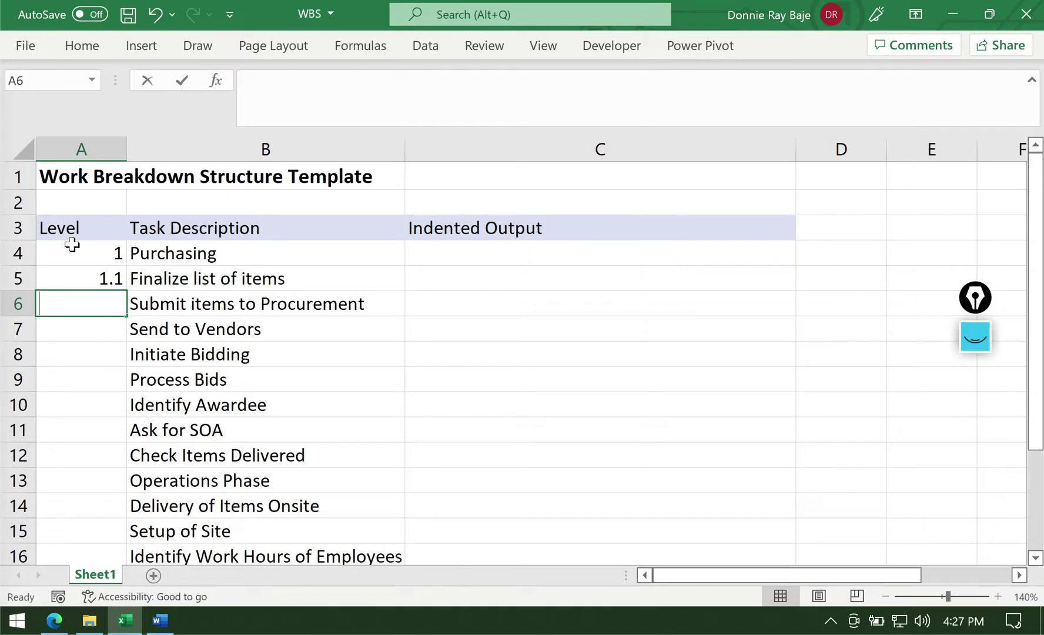
key("Return")
type("1.2.1")
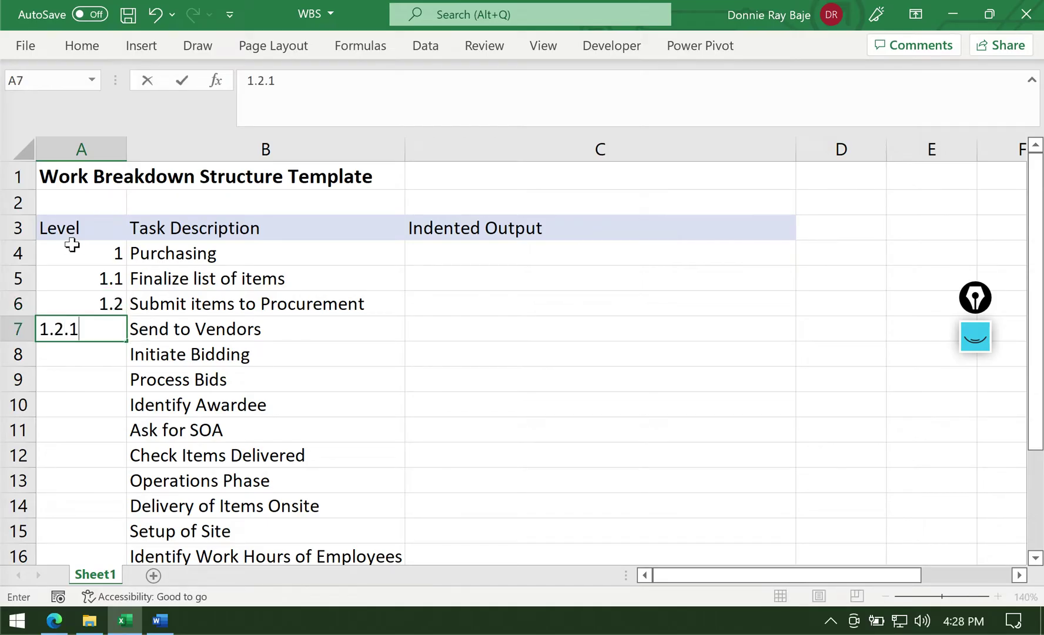
key("Return")
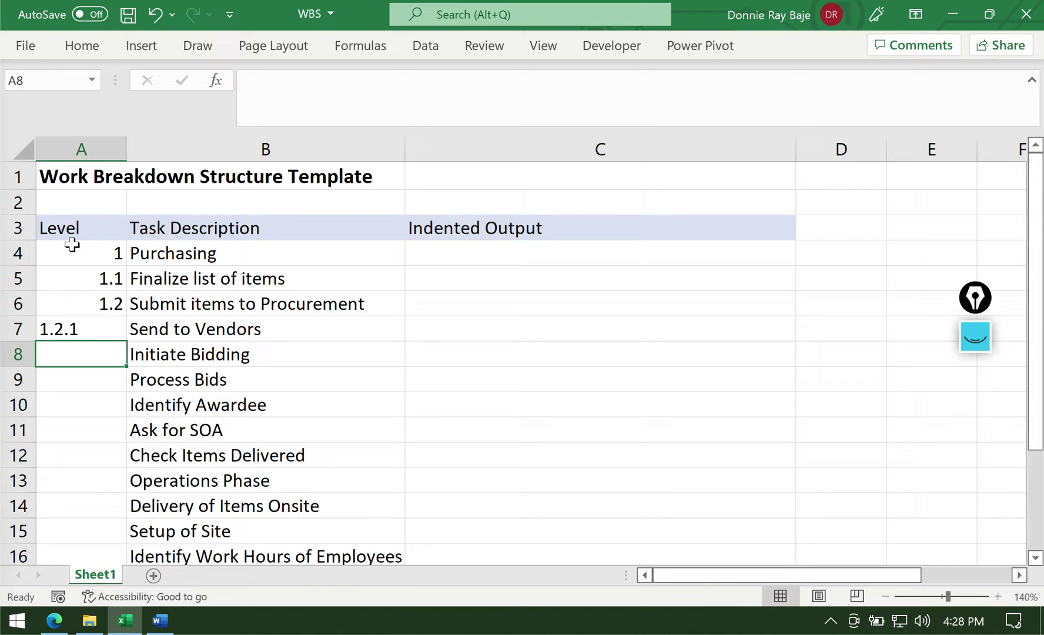
type("1.2.")
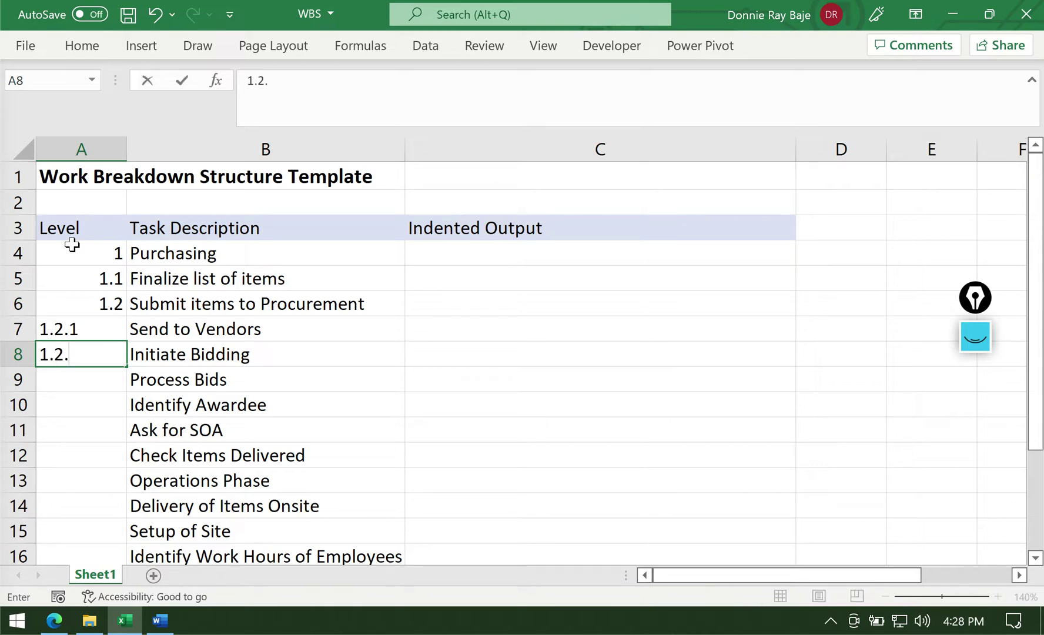
type("3")
key("Return")
type("1")
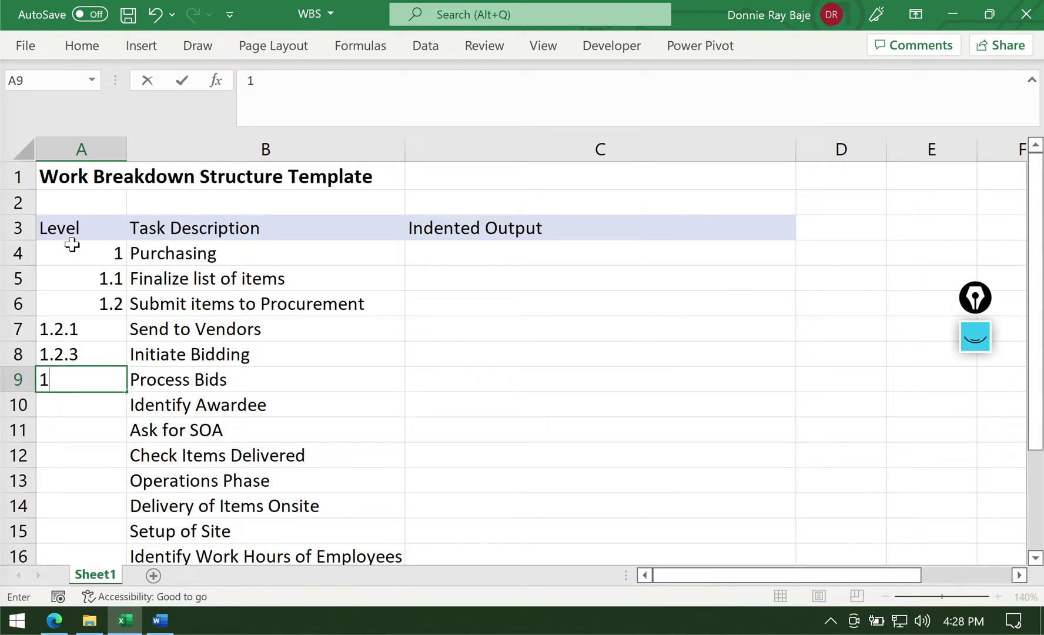
type(".2.4")
key("Return")
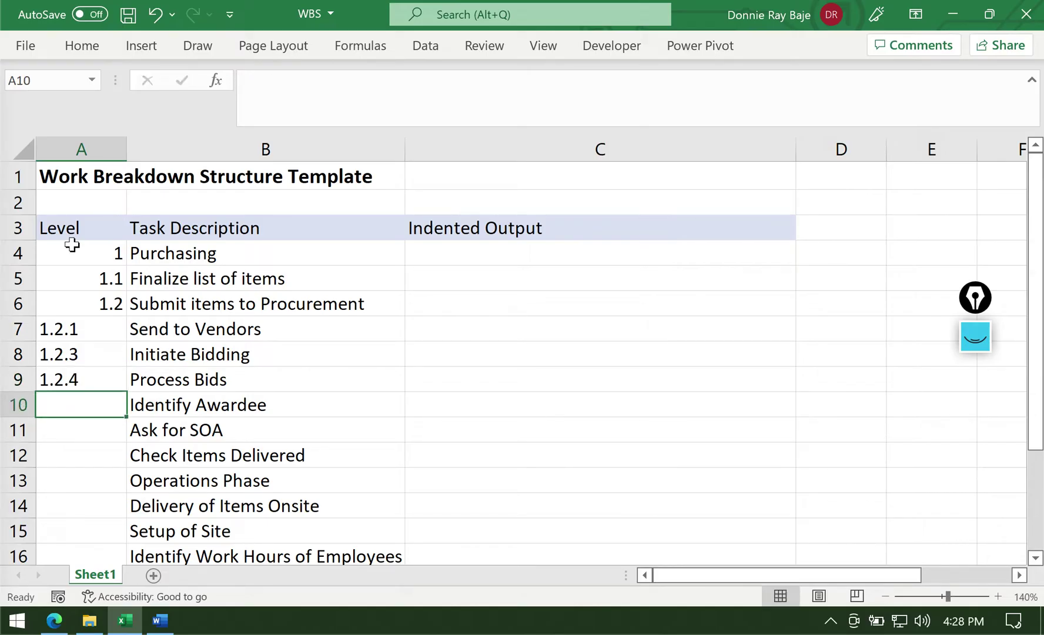
left_click(160, 621)
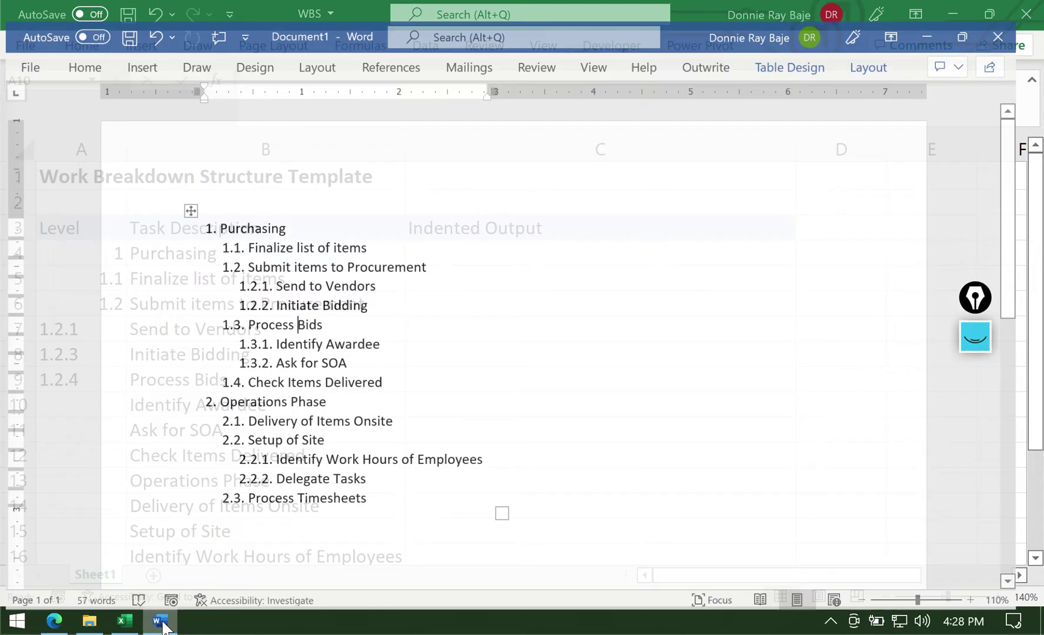
left_click(953, 14)
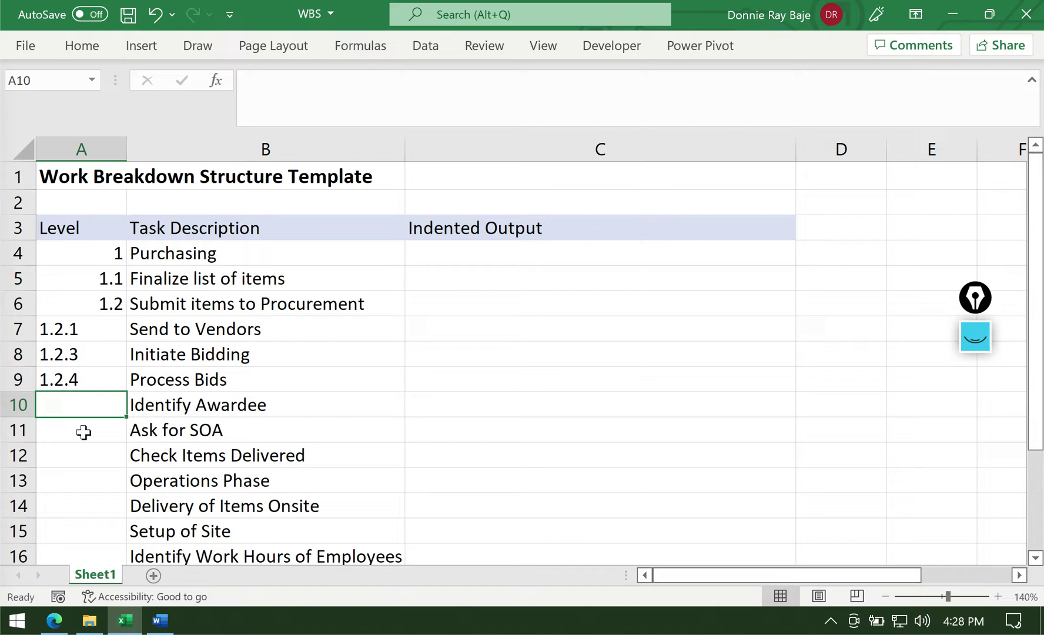
Cancel the stray entry and correct the bidding tasks' codes to 1.2.2 and 1.2.3
type("1,")
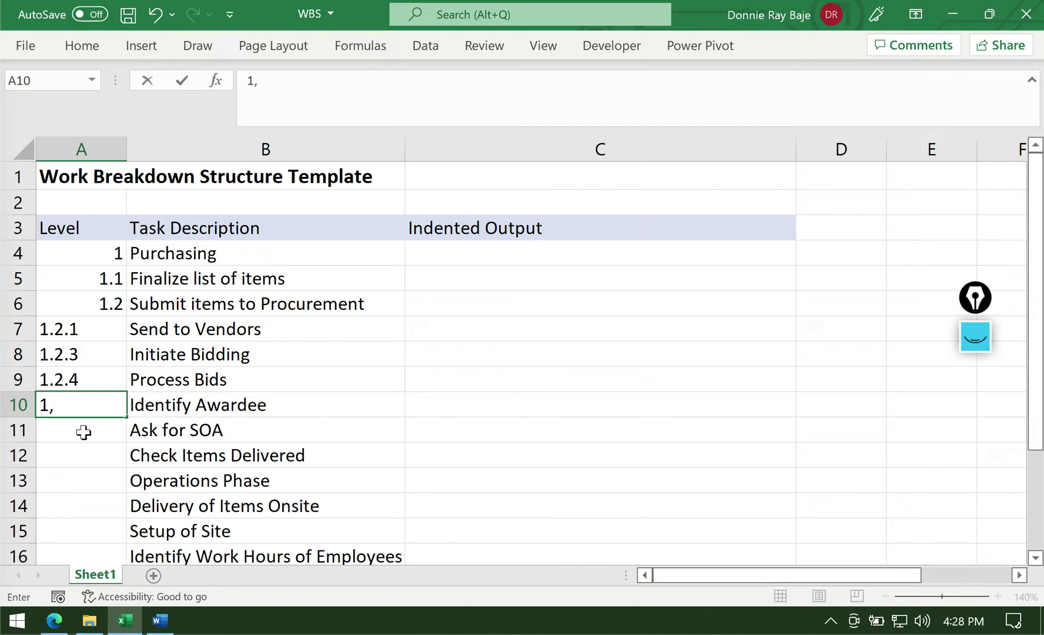
type("2,")
key("BackSpace")
key("BackSpace")
key("BackSpace")
type(".")
key("Escape")
key("Up")
key("Up")
type("1.1")
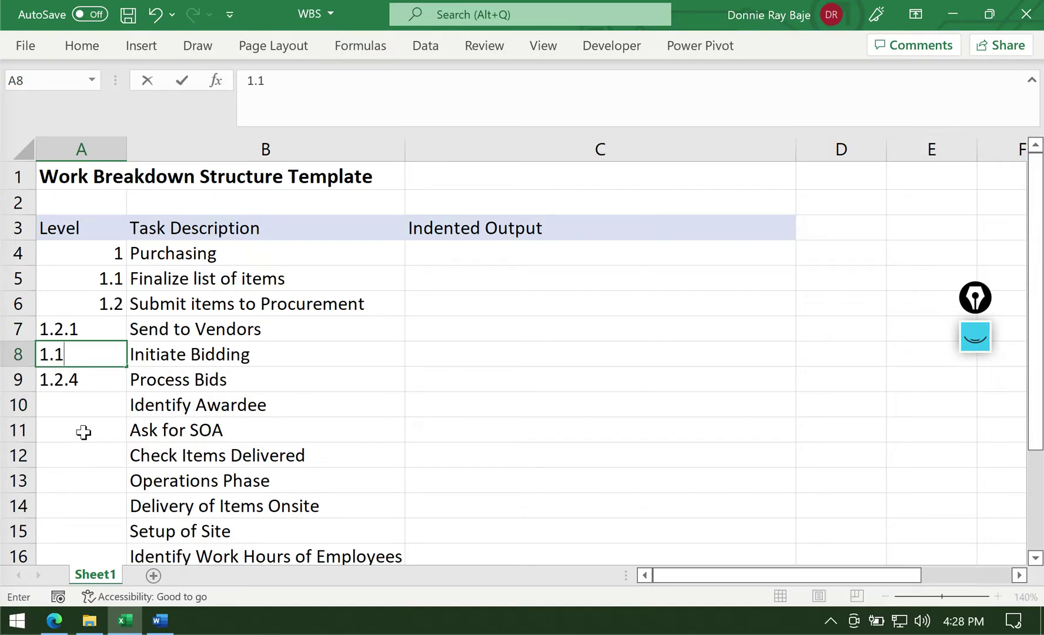
key("BackSpace")
type("2.2")
key("Return")
type("1.2.")
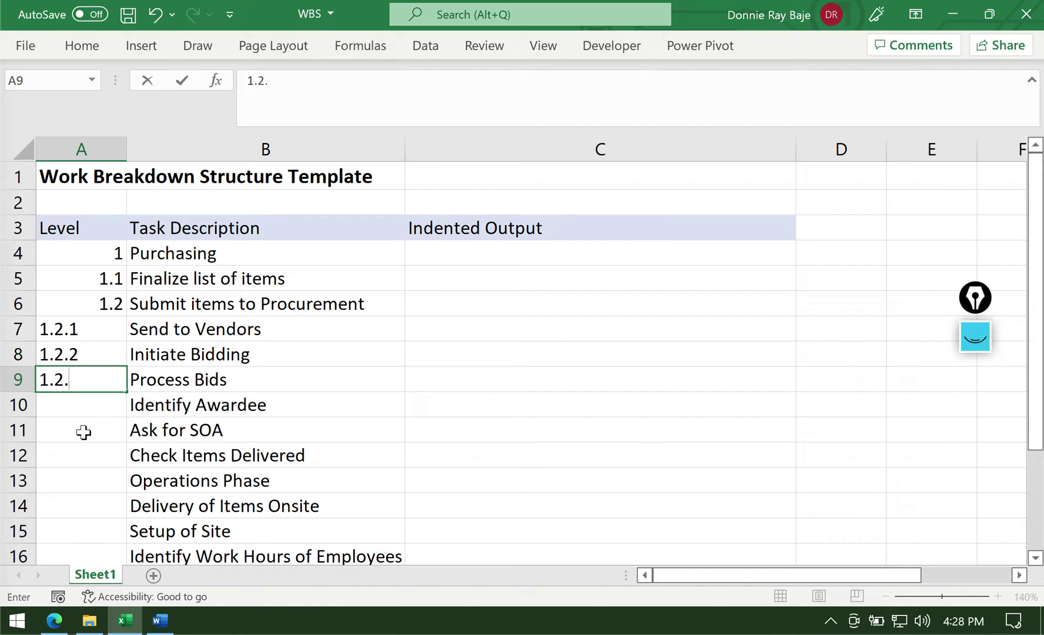
type("3")
key("Return")
Enter levels 1.3, 1.3.1, 1.3.2, 2 and 2.1 for Identify Awardee through Delivery of Items Onsite
type("1.3")
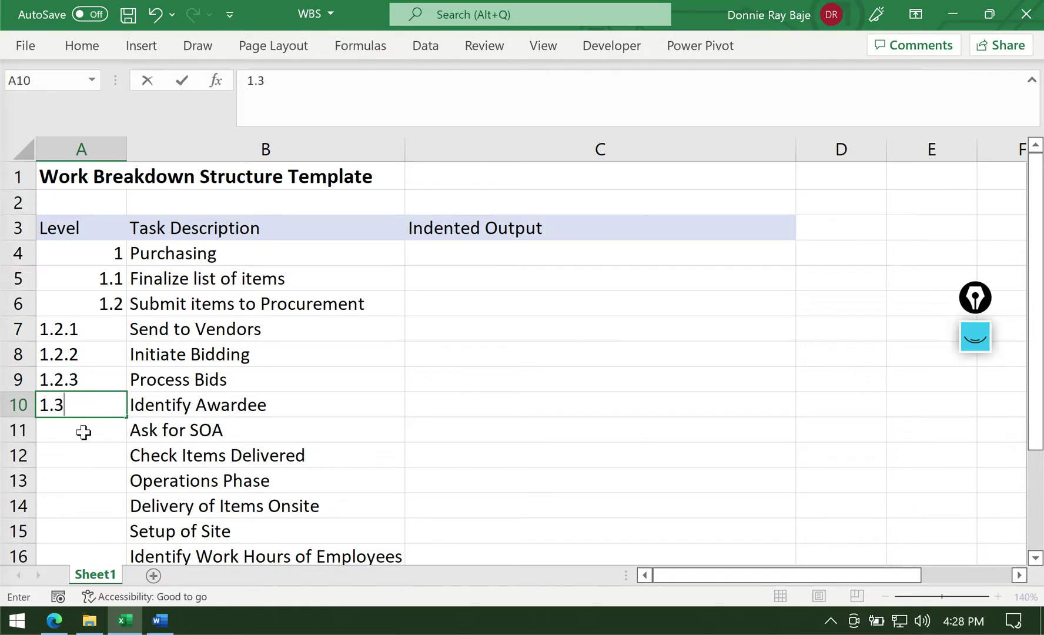
key("Return")
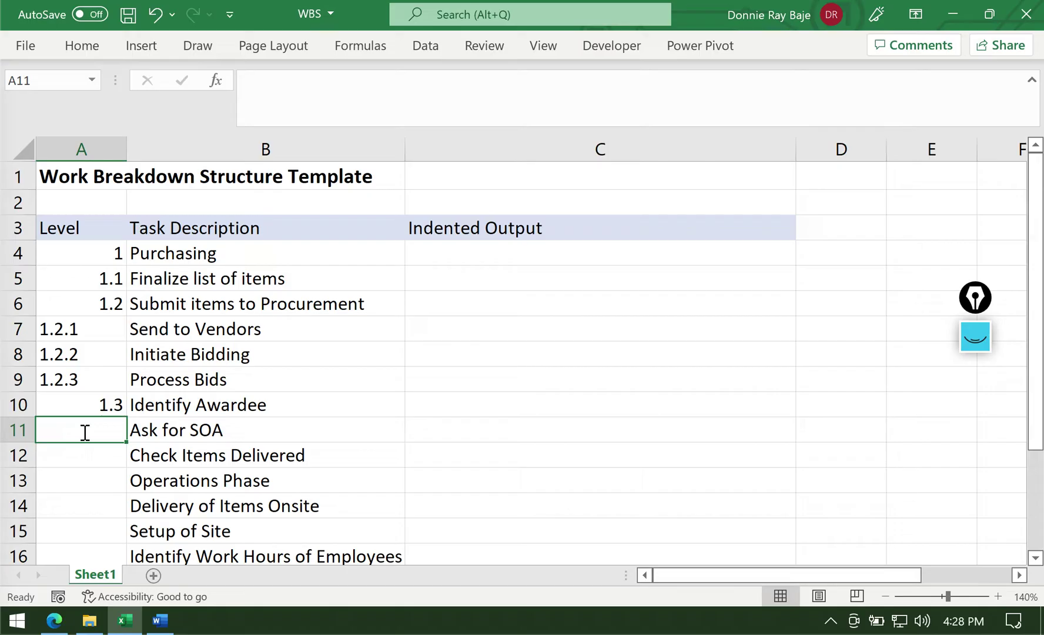
type("1.")
type("3.1")
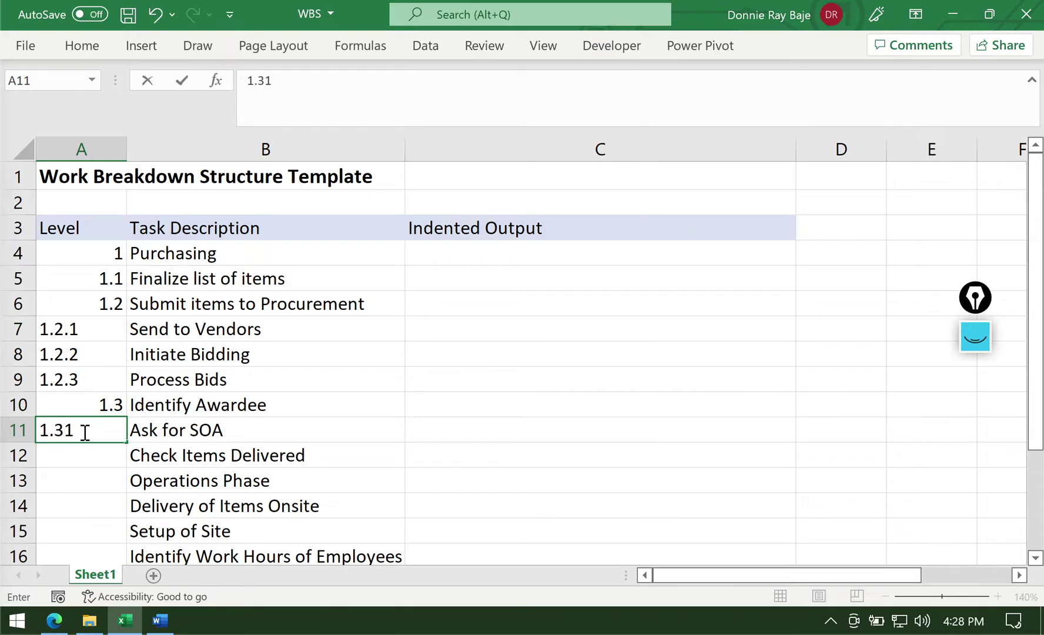
key("BackSpace")
type(".1")
key("Return")
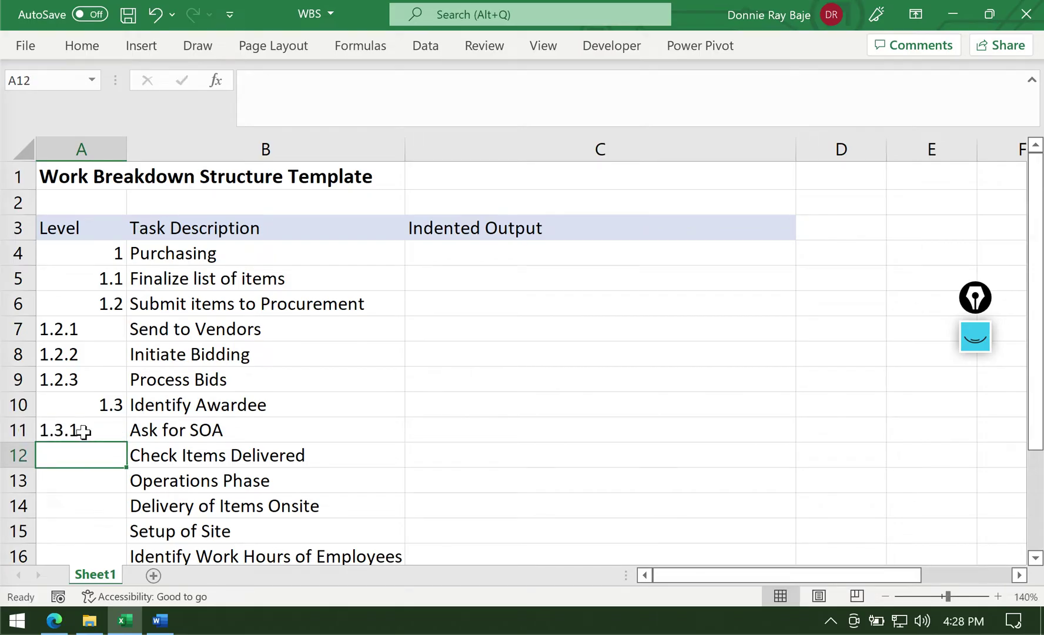
type("1")
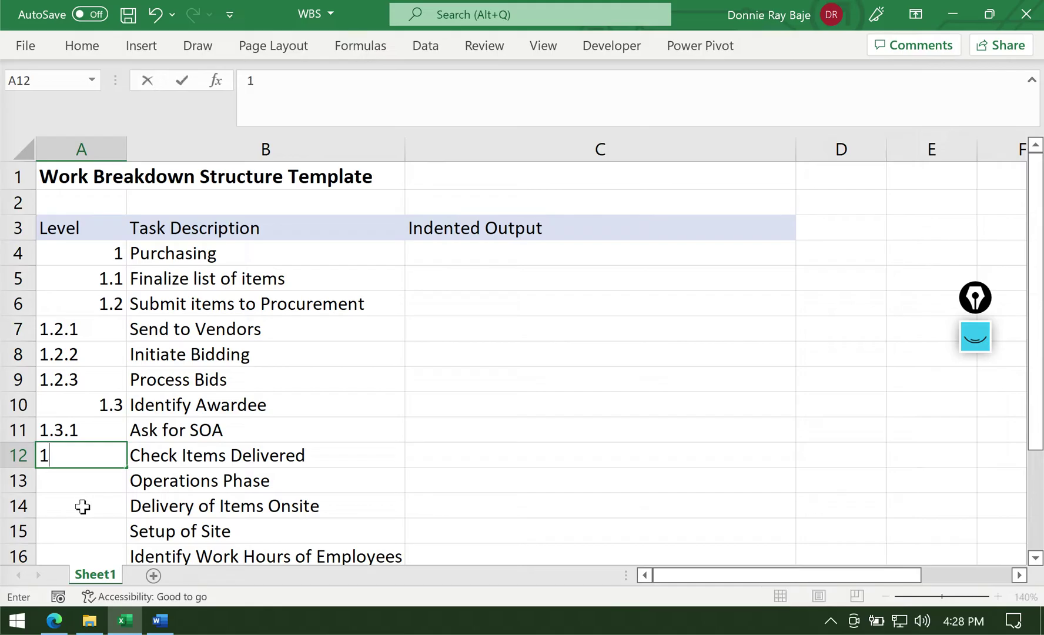
type(".3.2")
key("Return")
type("2")
key("Return")
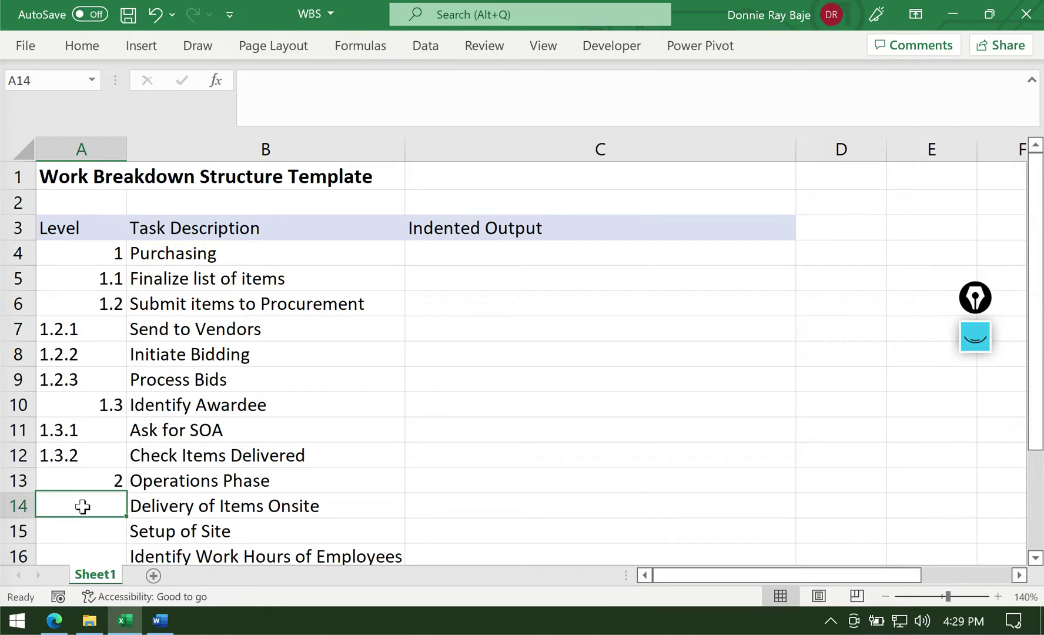
type("2.1")
key("Return")
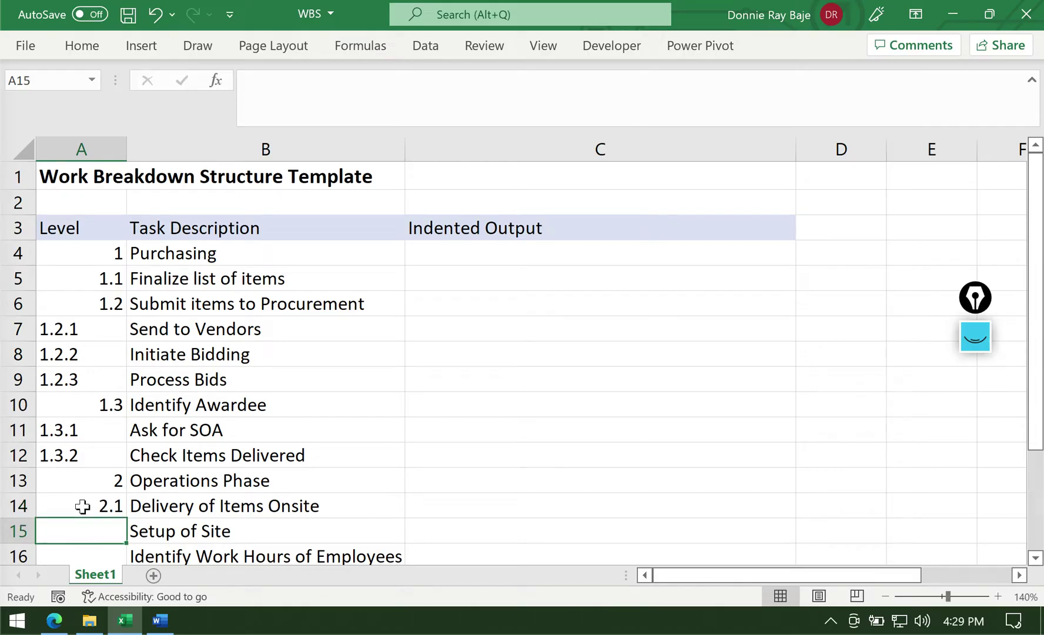
Enter levels 2.2, 2.2.1, 2.2.2 and 2.3 through Process Timesheets, then select C4
type("2.2")
key("Return")
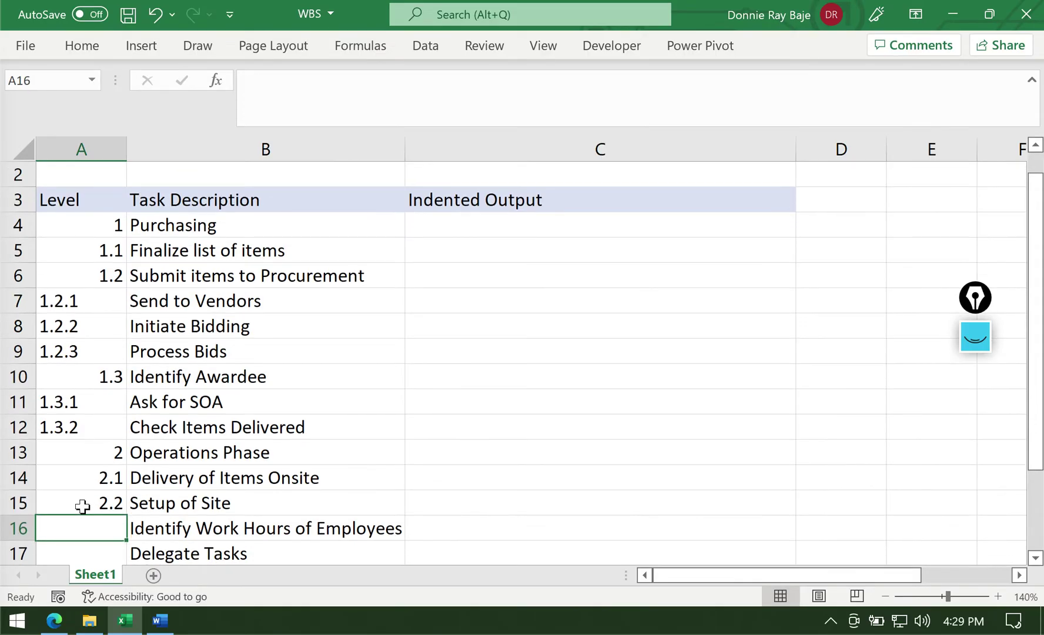
type("2.1.")
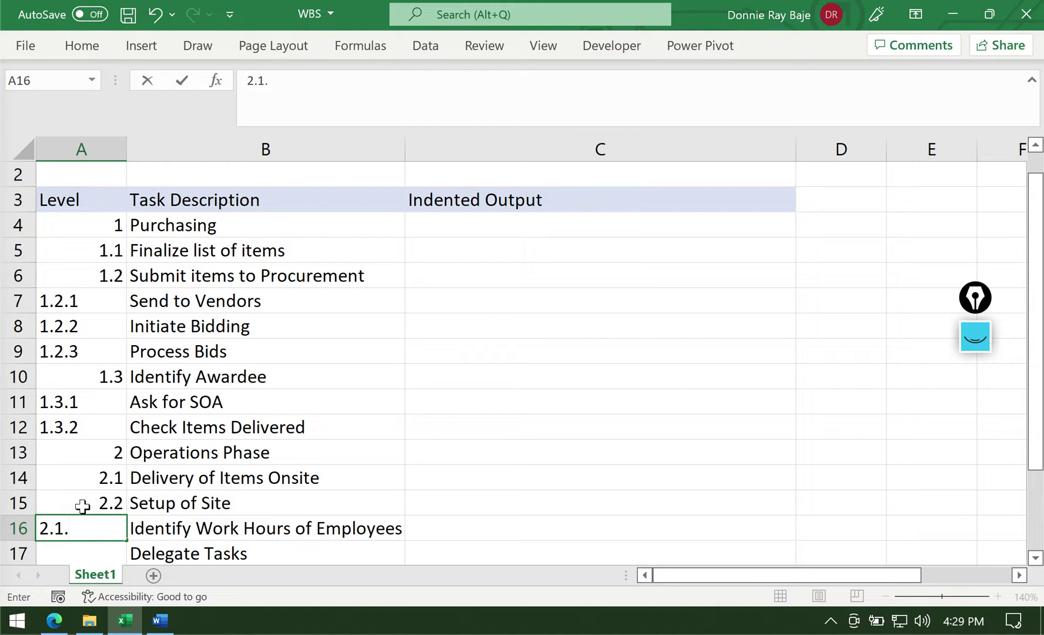
key("BackSpace")
key("BackSpace")
type("2.1")
key("Return")
type("2")
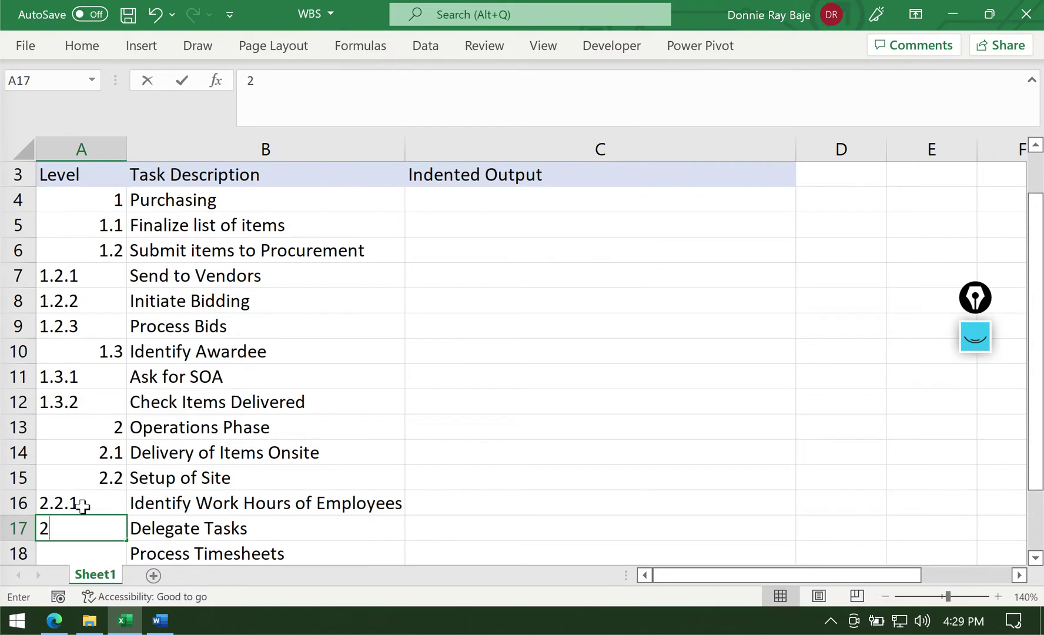
type(".2.2.")
key("Return")
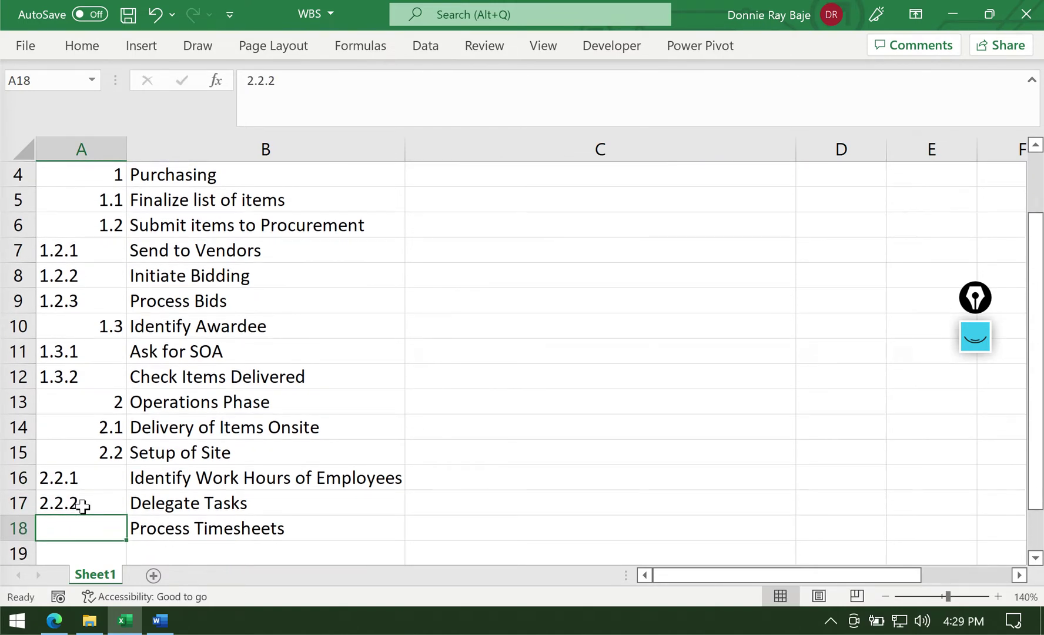
type("2.3")
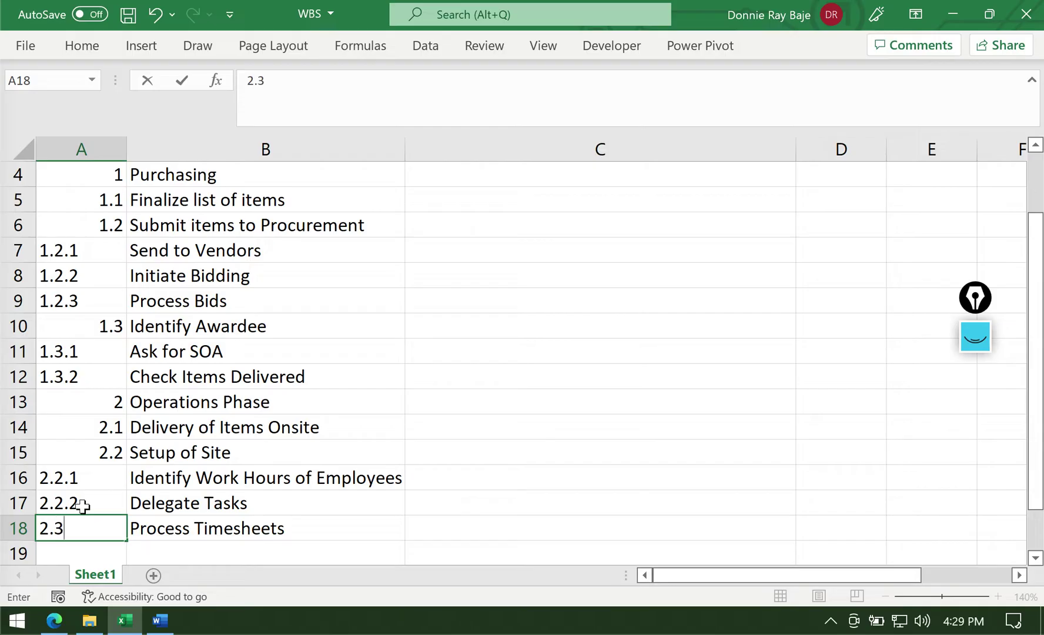
key("Tab")
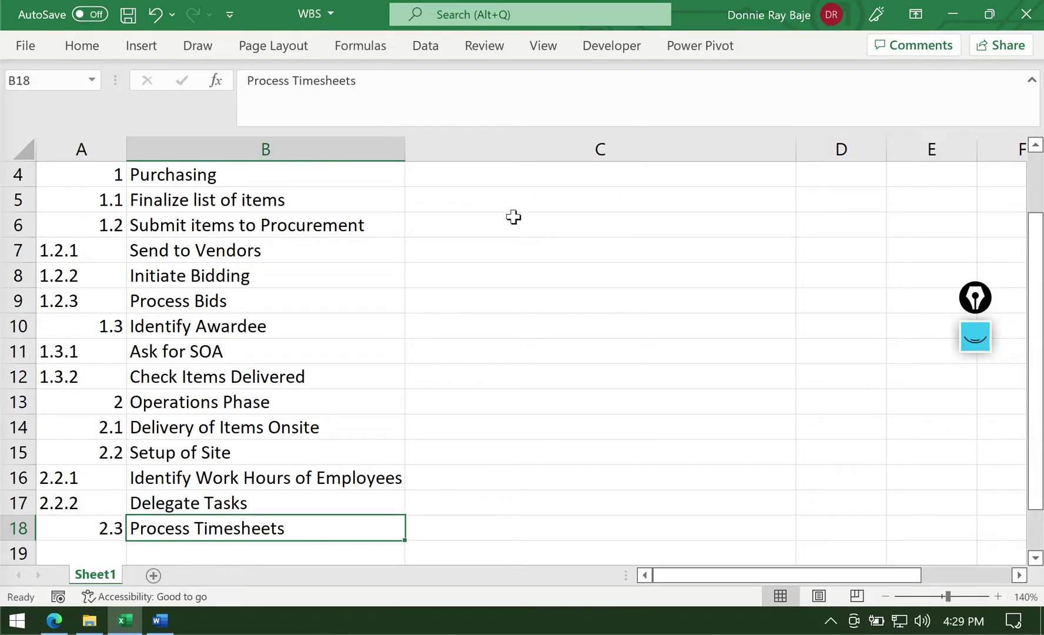
scroll(702, 230, "up", 1)
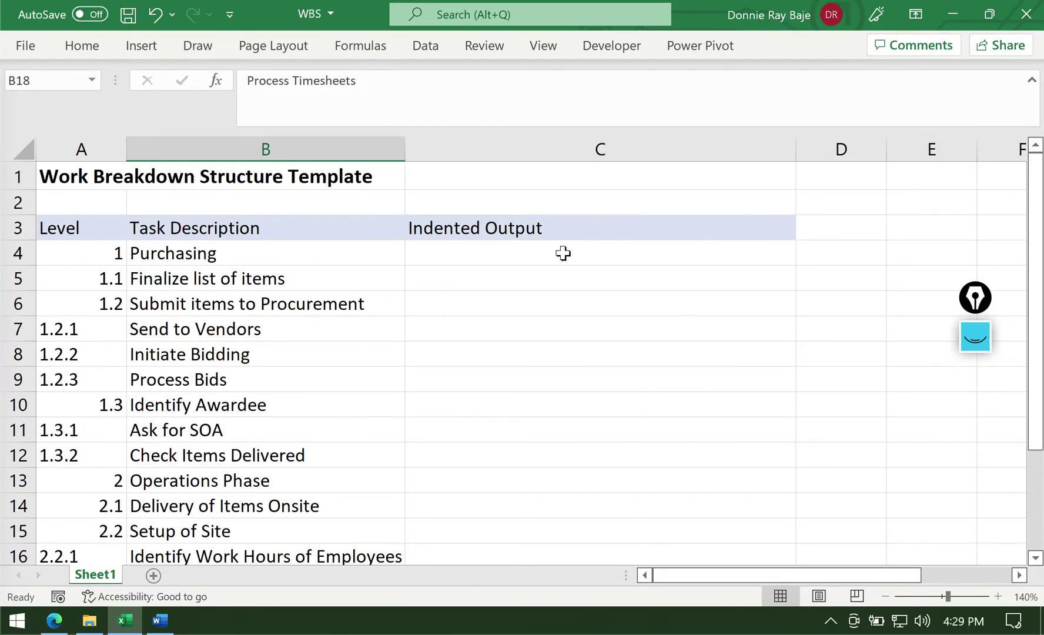
left_click(563, 253)
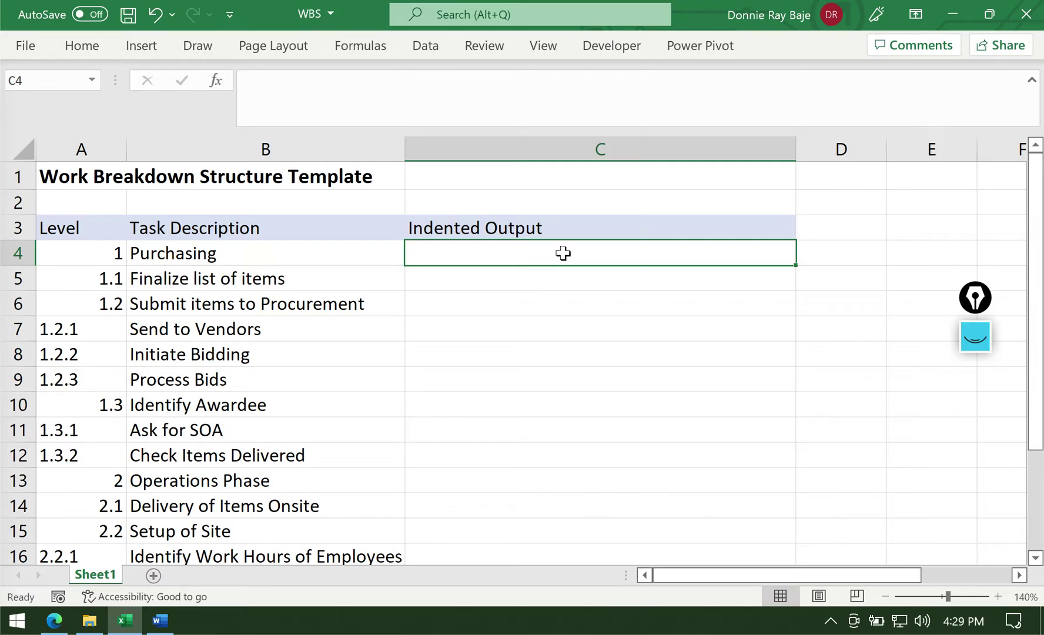
left_click(72, 256)
left_click(460, 257)
left_click(107, 256)
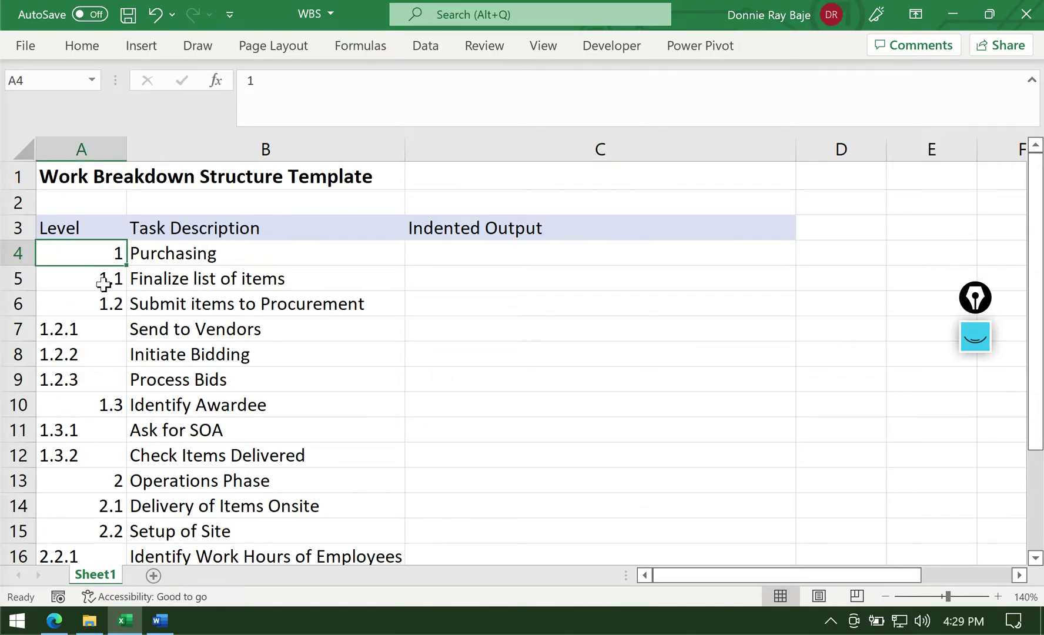
left_click(45, 483)
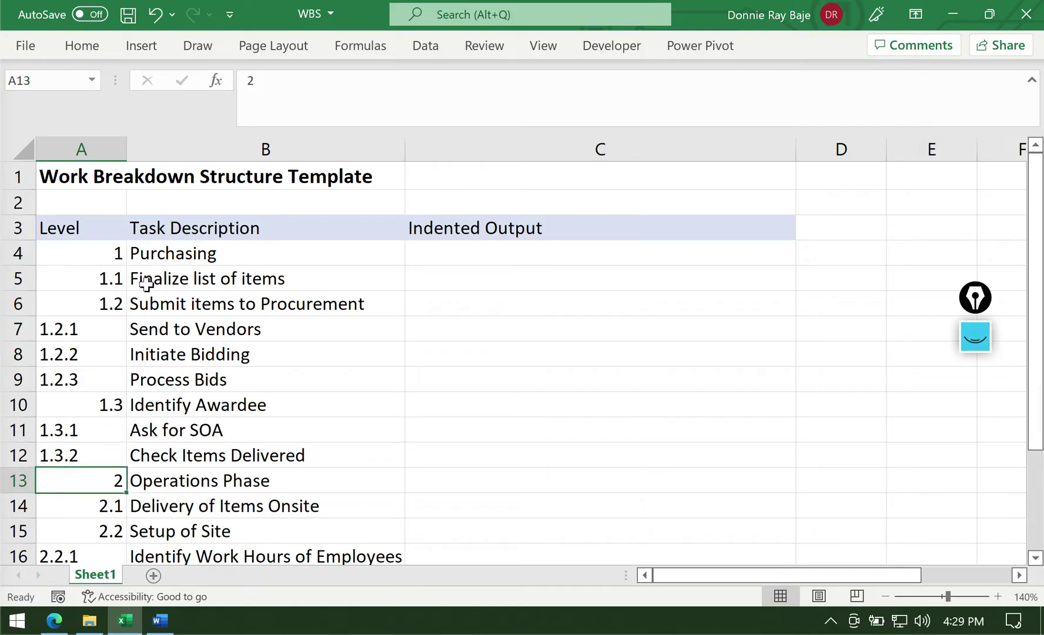
left_click(101, 278)
left_click(101, 300)
left_click_drag(100, 274, 100, 300)
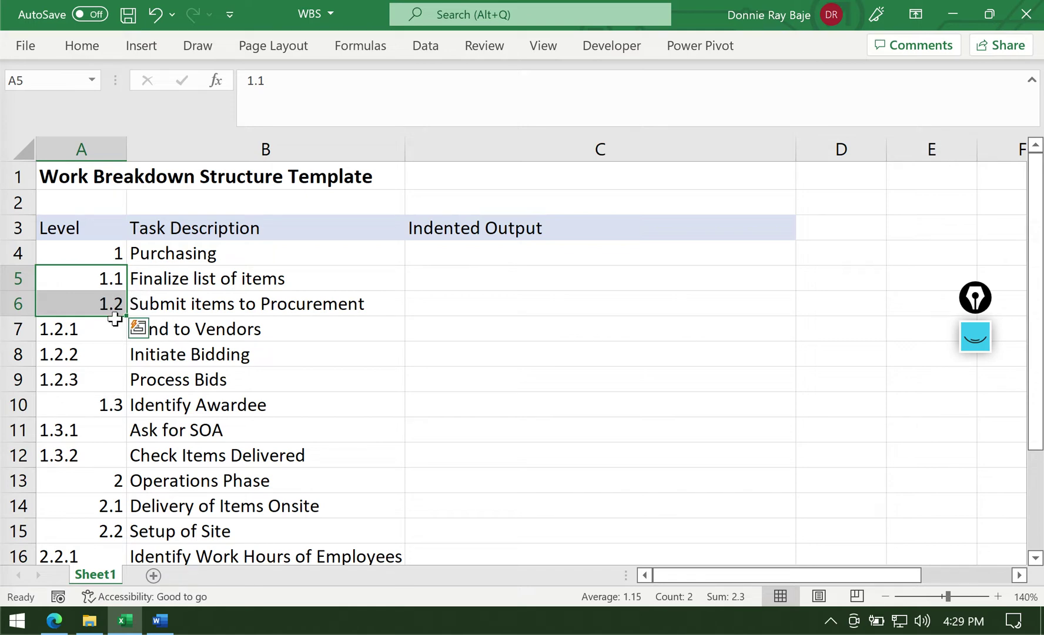
left_click(109, 302)
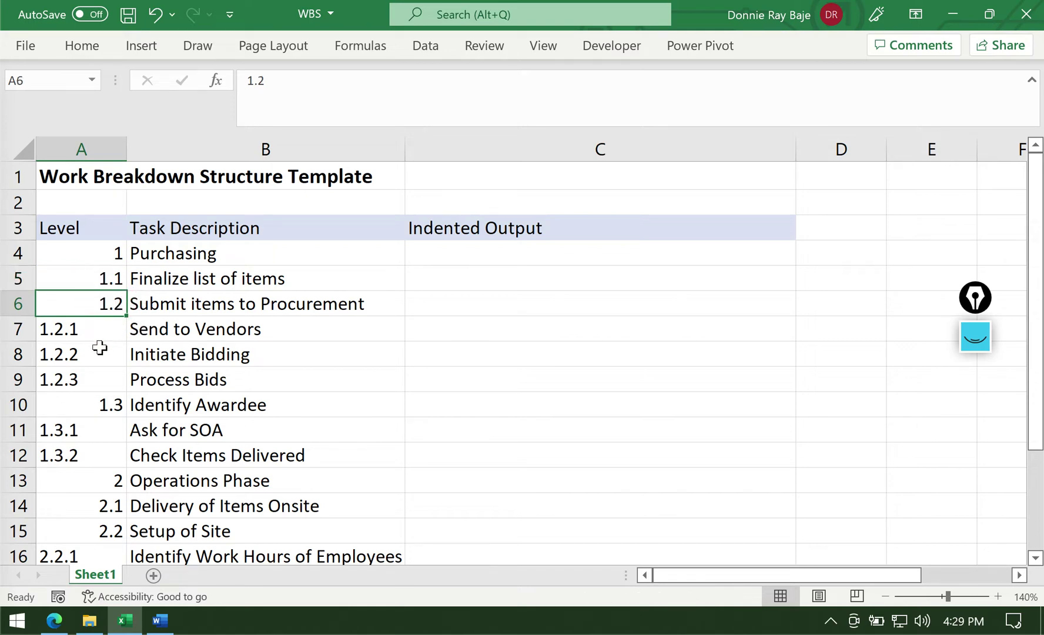
left_click(20, 303)
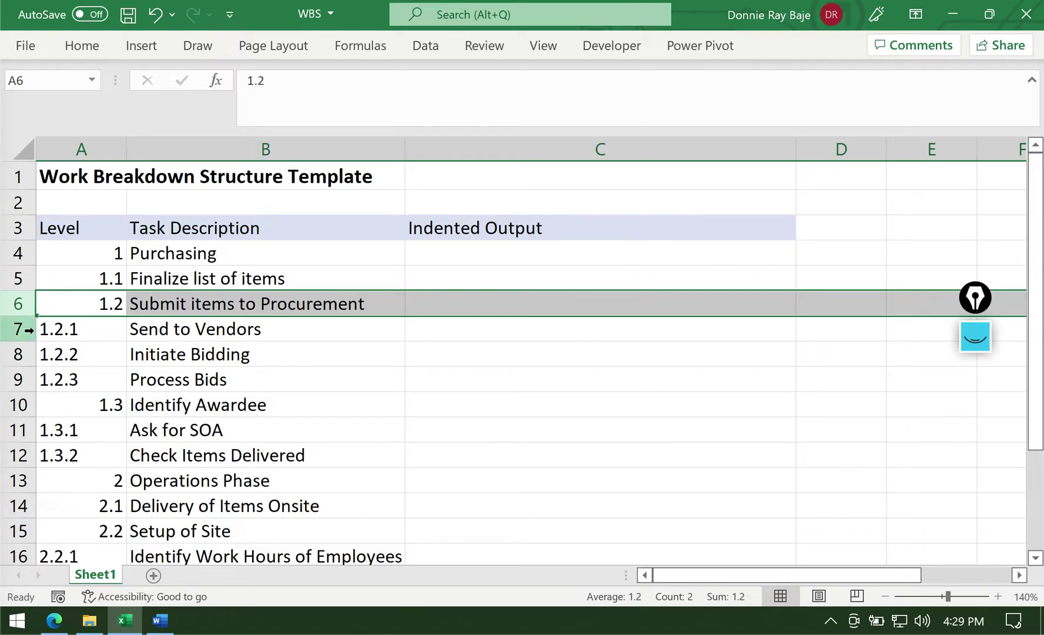
left_click(27, 330)
left_click(90, 329)
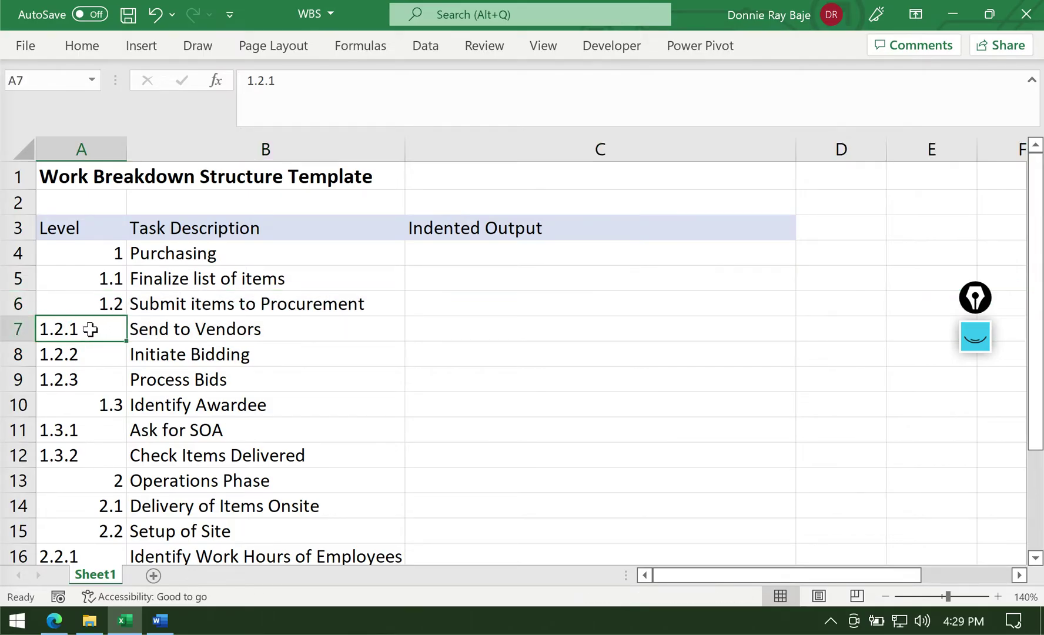
left_click(456, 260)
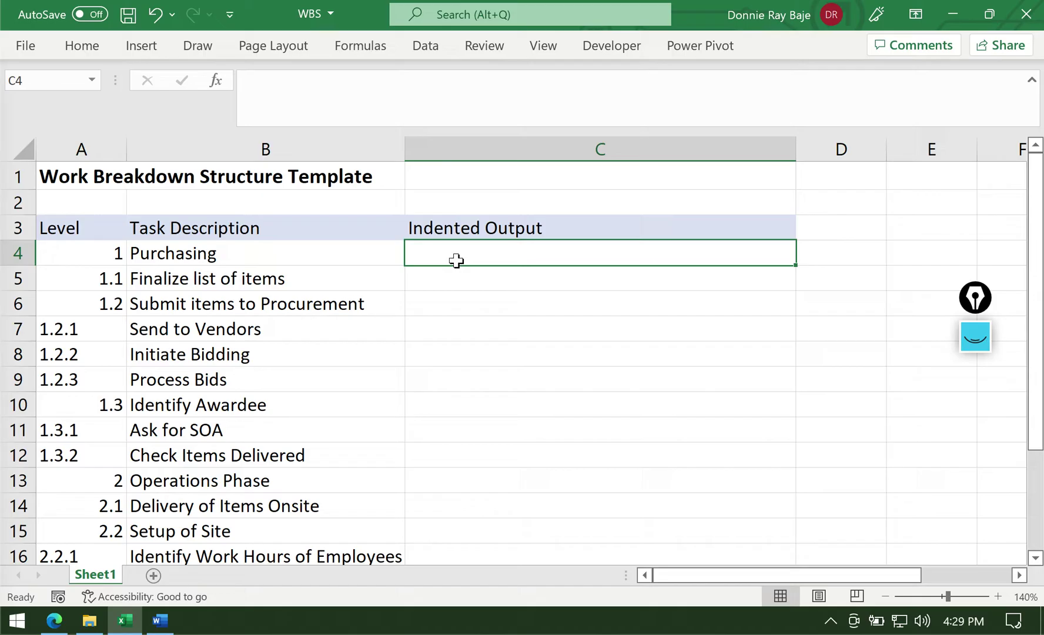
Type =LEN(A4)-LEN(SUBSTITUTE(A4,".","")) into cell C4
type("=")
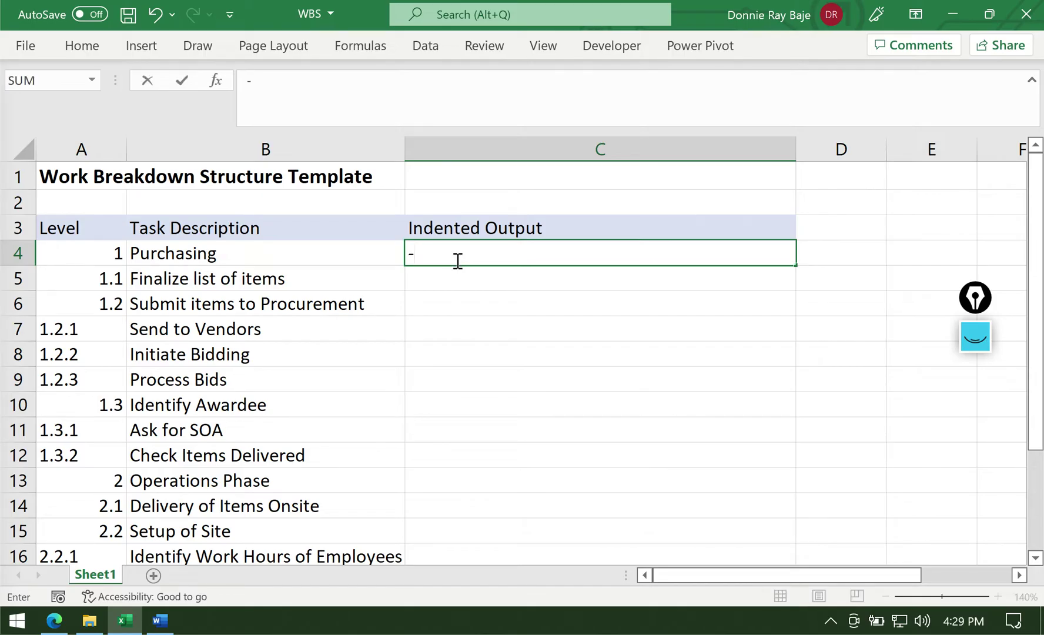
key("BackSpace")
type("=LEN(")
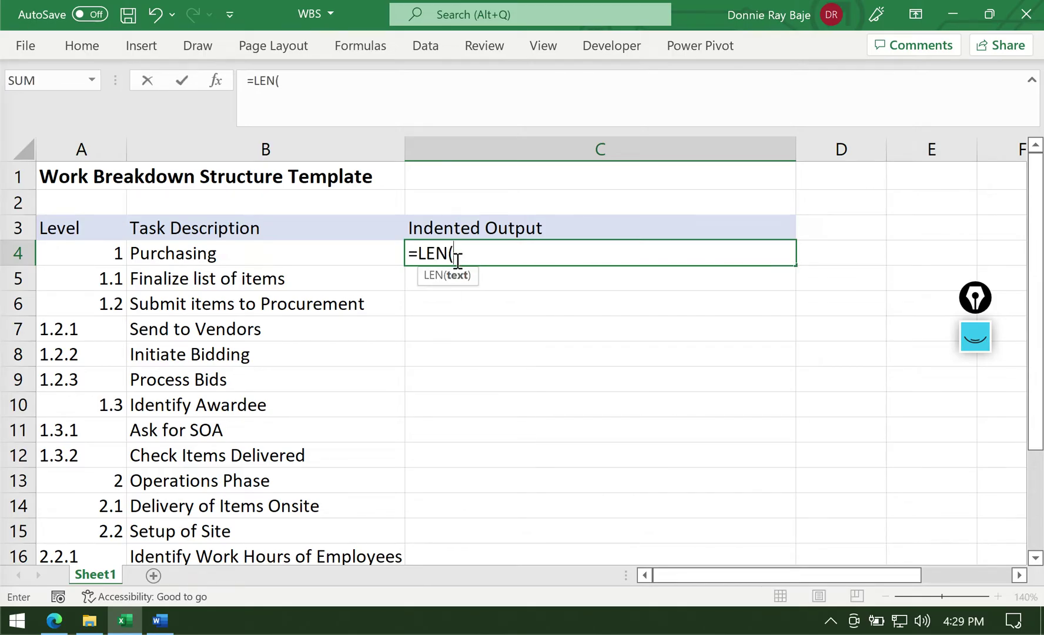
left_click(95, 256)
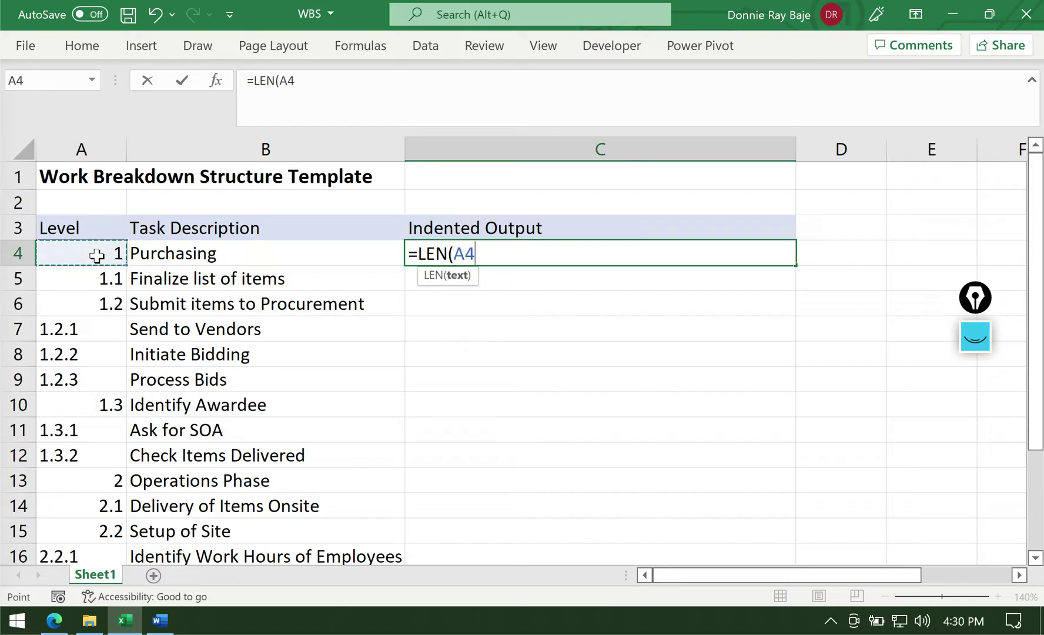
type(")")
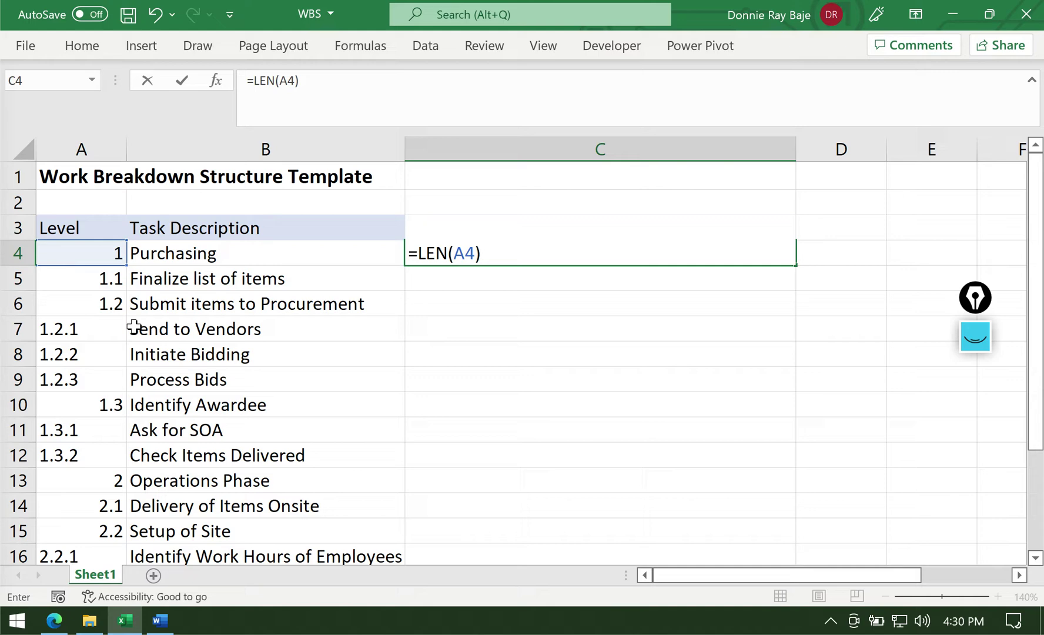
type("-LEN(")
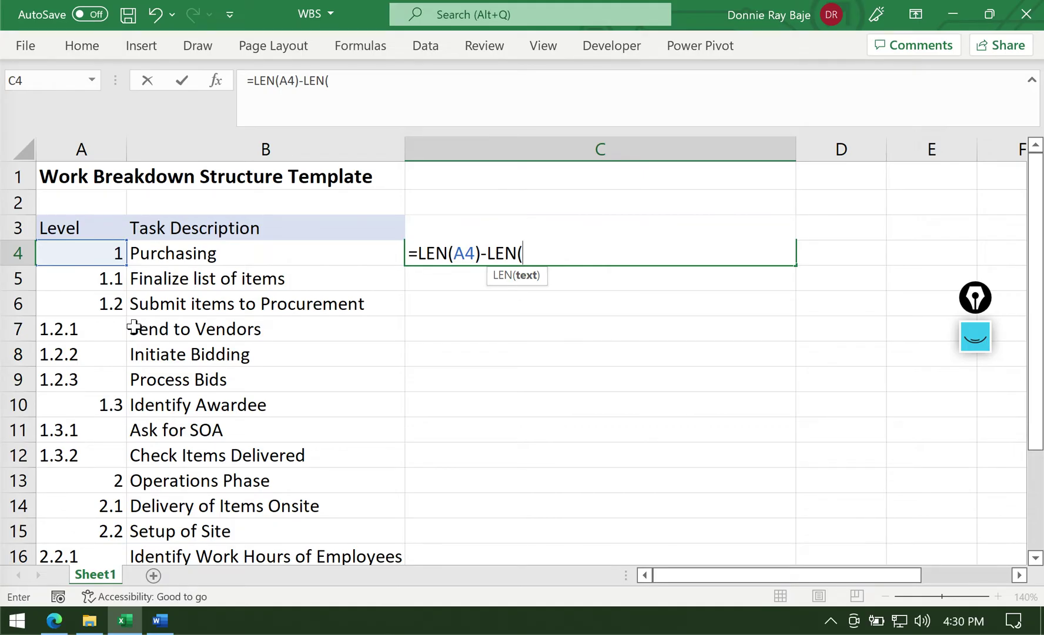
type("SUB")
key("Tab")
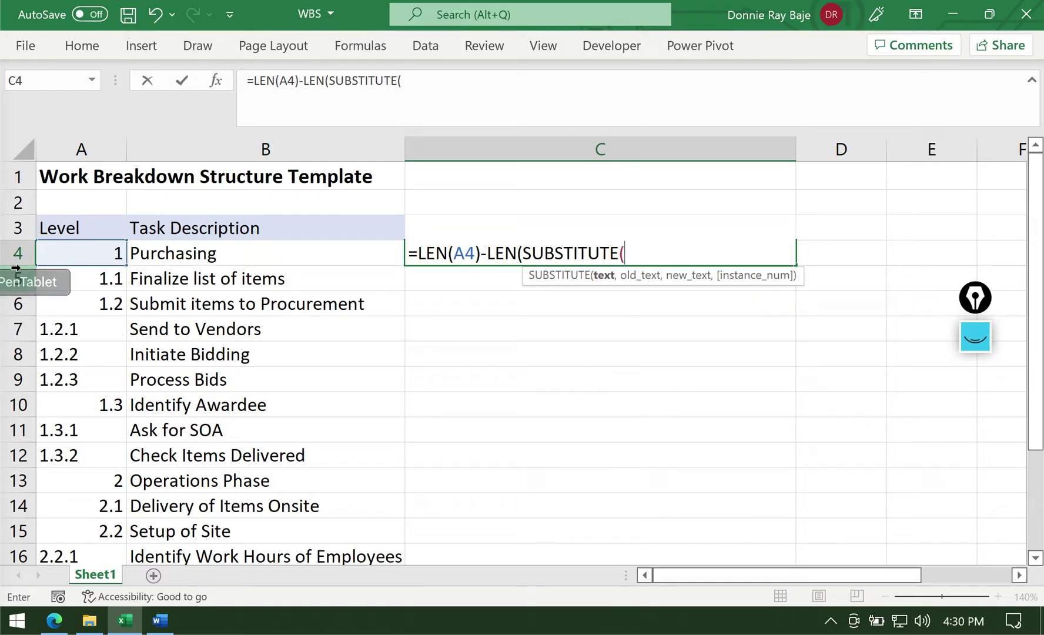
left_click(70, 253)
type(",\".")
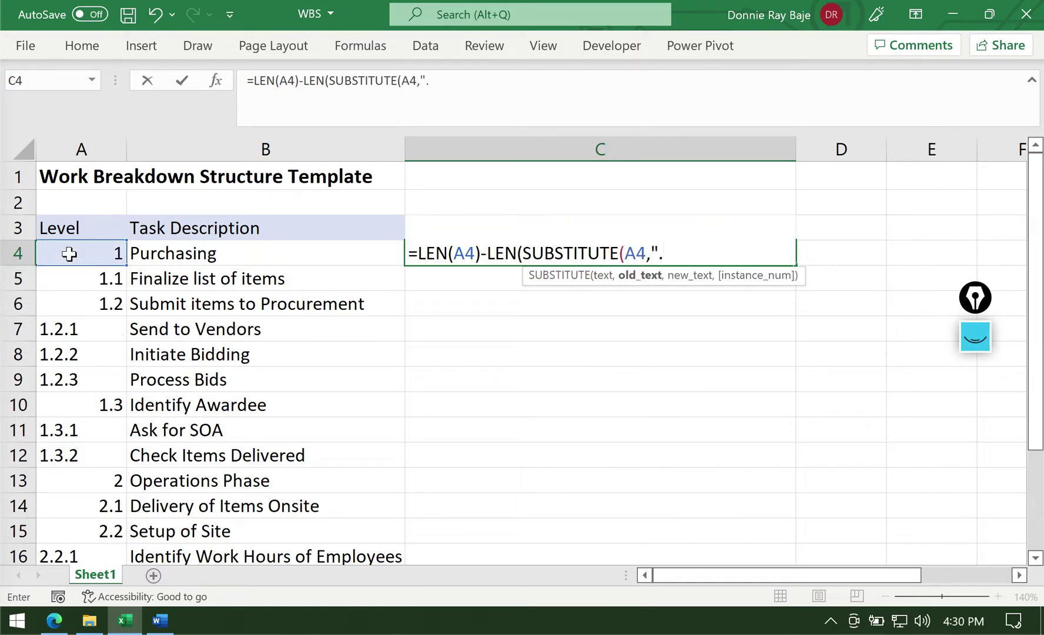
type("\",\"\"))")
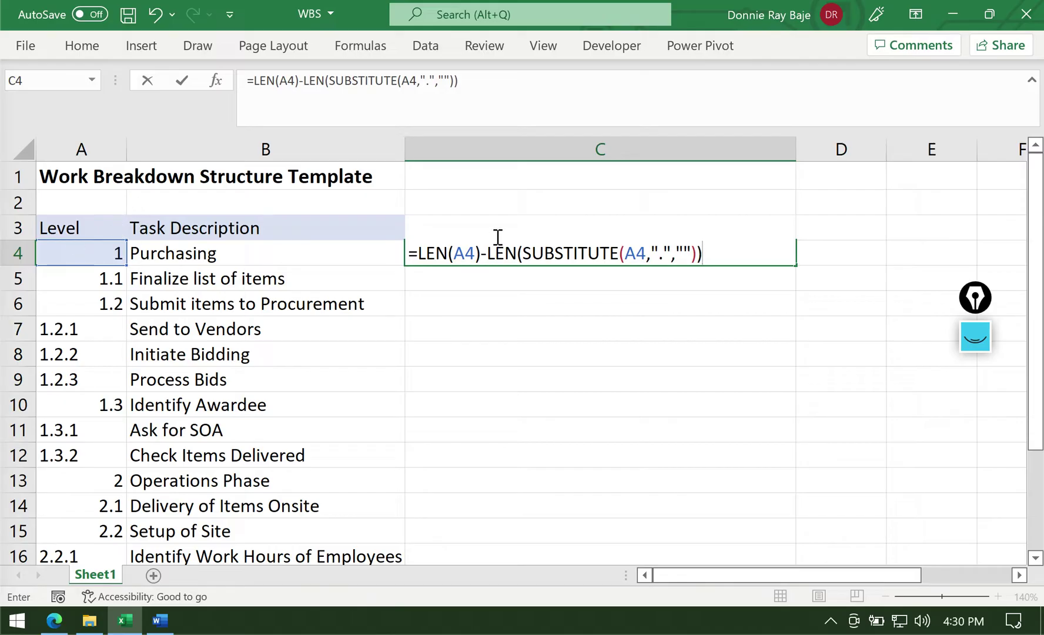
Highlight the SUBSTITUTE and LEN parts of the formula to explain them, then commit it
left_click_drag(523, 253, 697, 258)
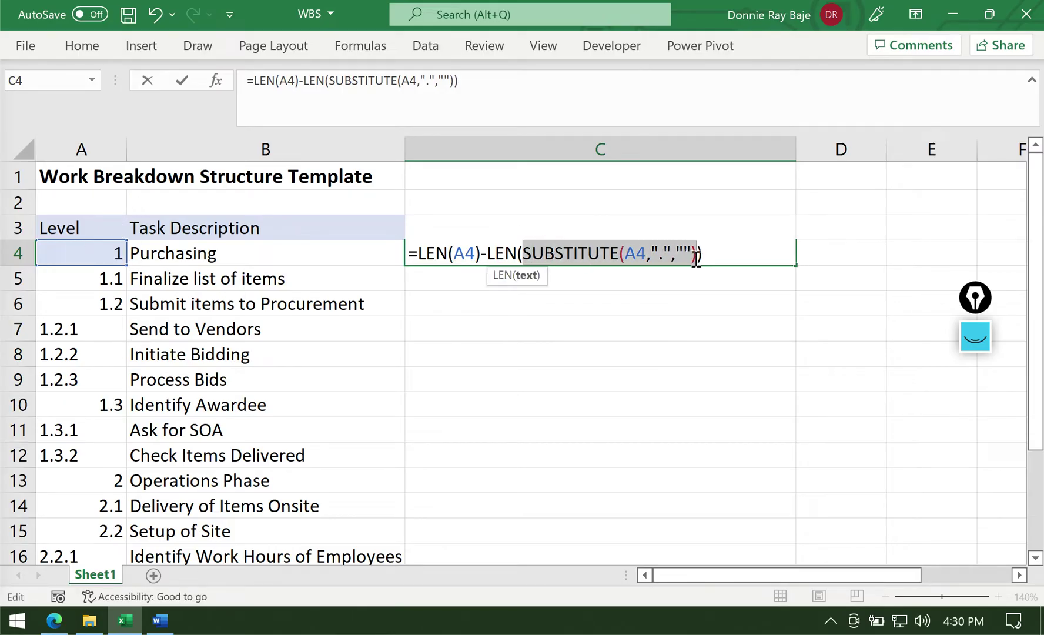
left_click_drag(491, 253, 715, 257)
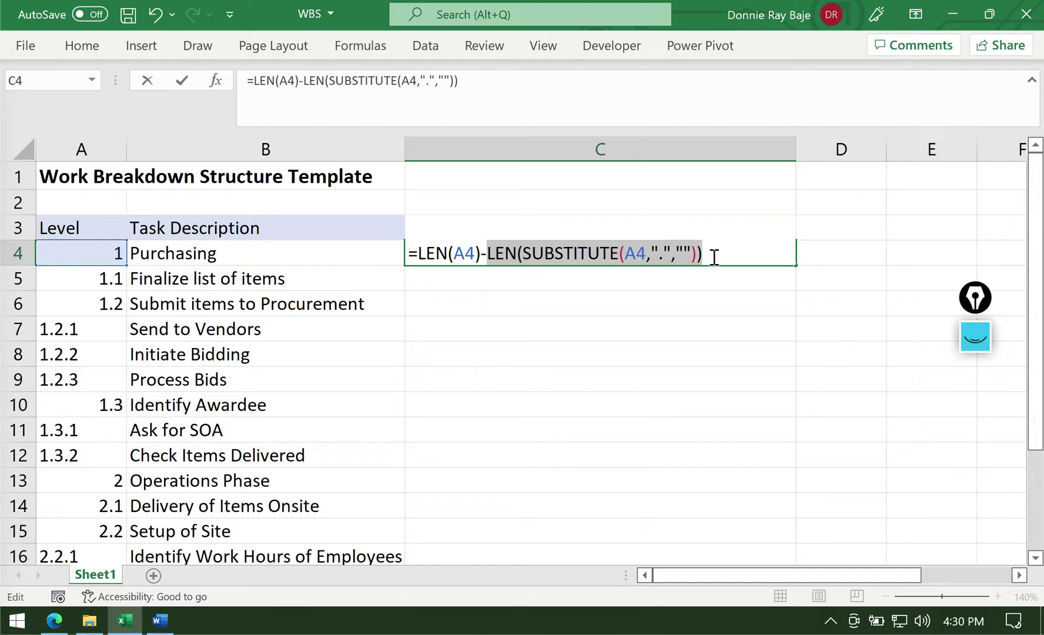
left_click(715, 257)
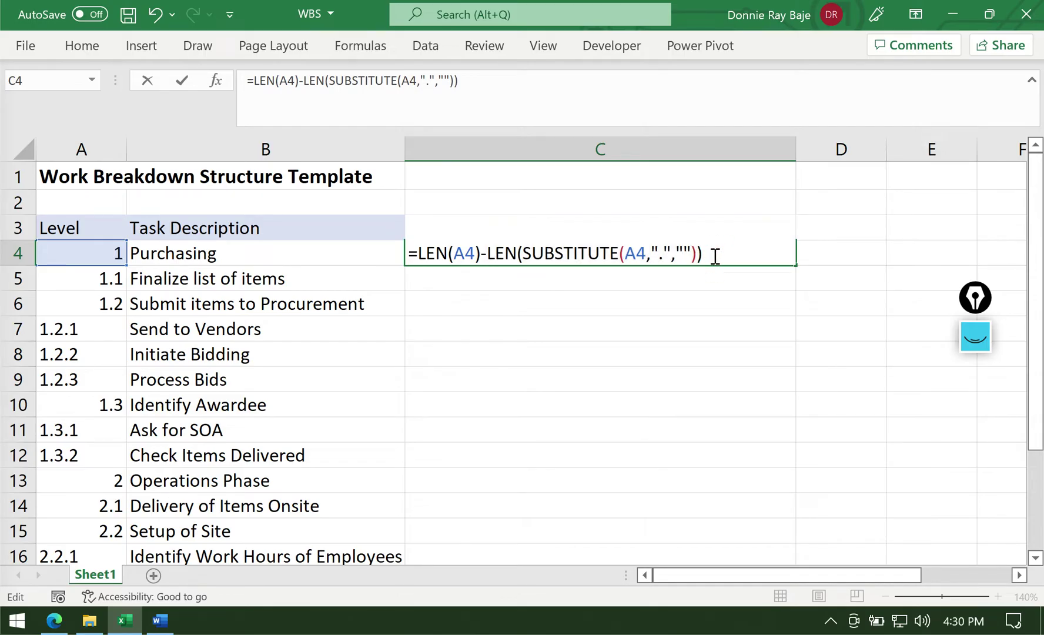
left_click_drag(488, 256, 747, 276)
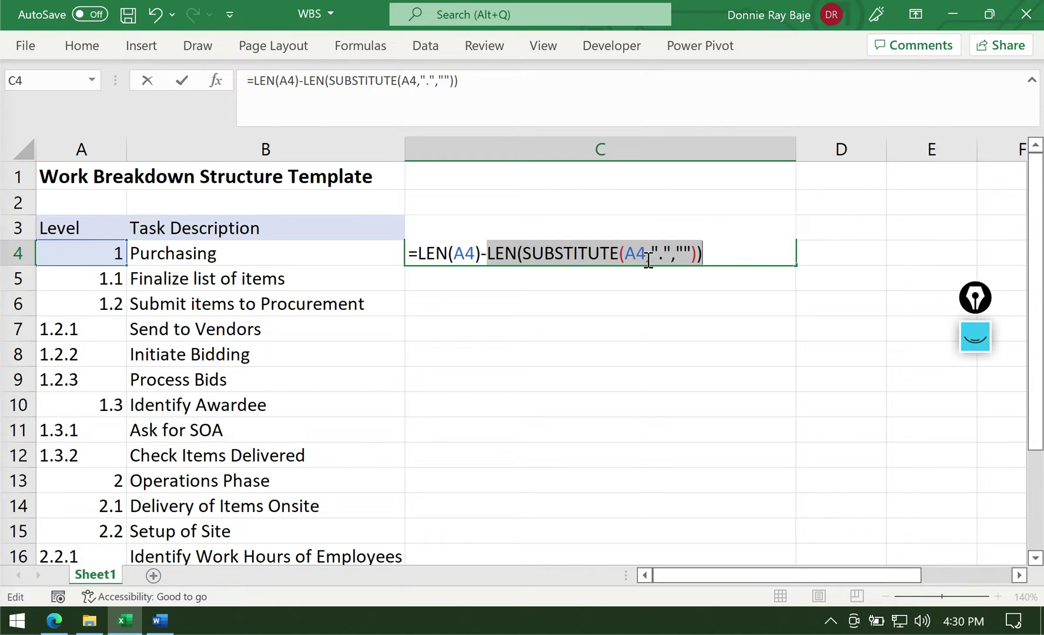
left_click_drag(418, 255, 481, 255)
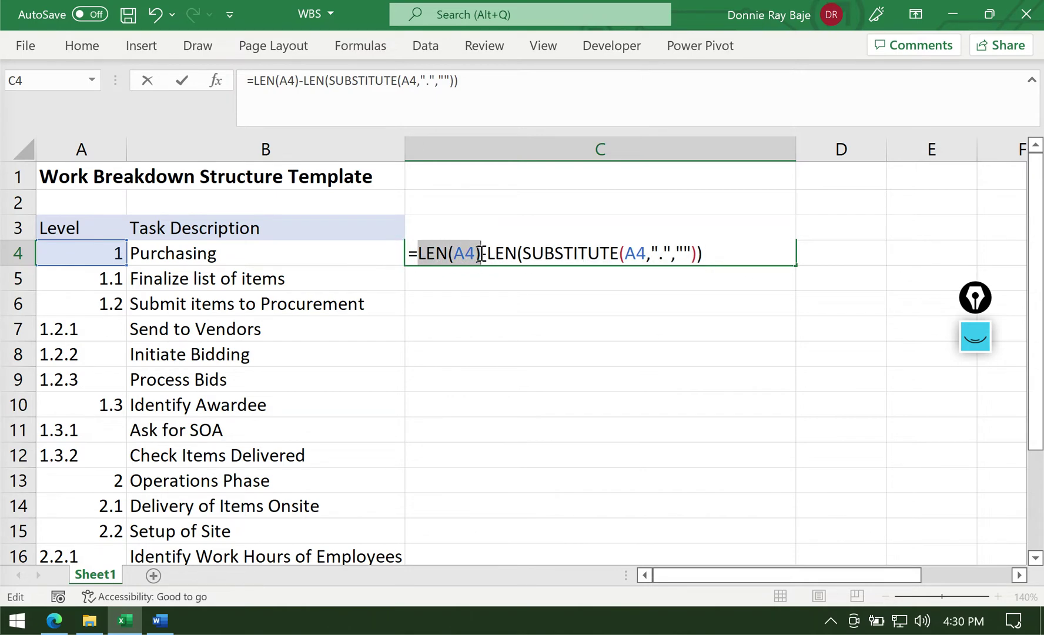
left_click(716, 252)
key("Return")
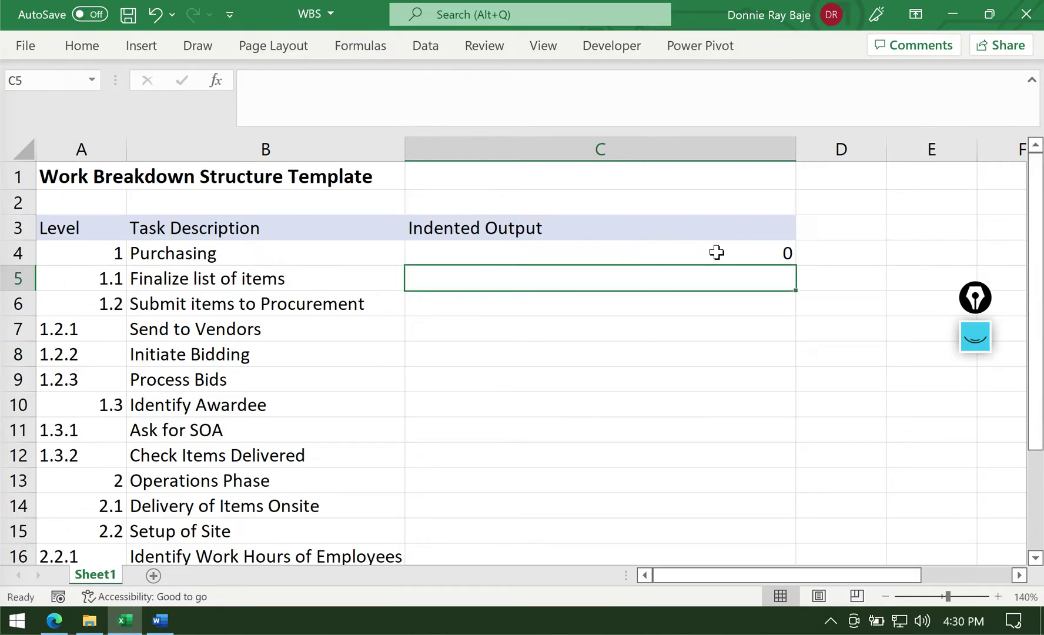
Fill the dot-count formula from C4 down column C
left_click(729, 253)
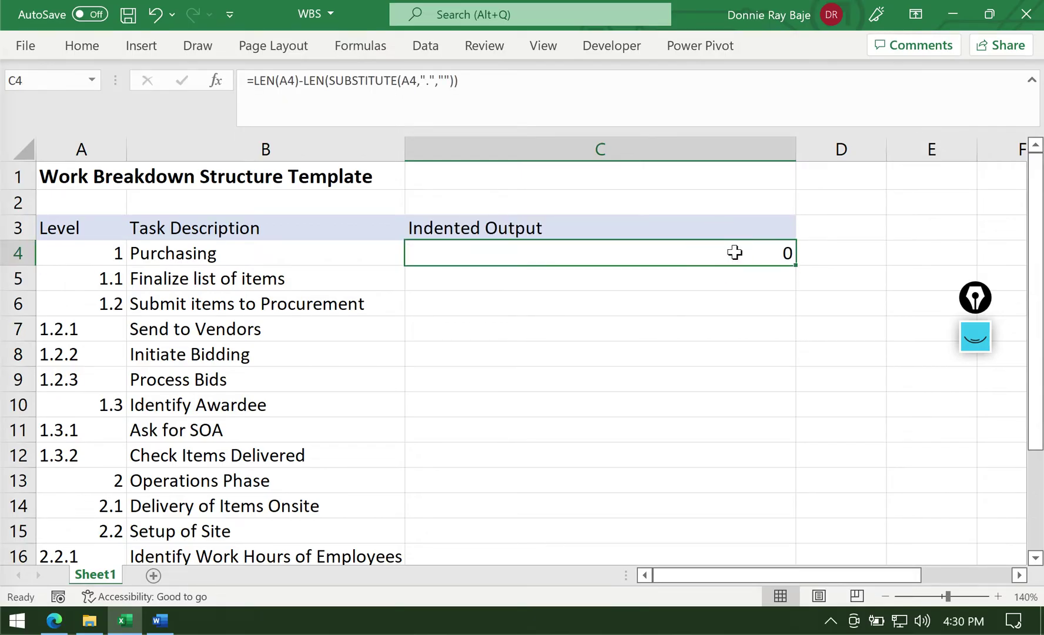
double_click(795, 267)
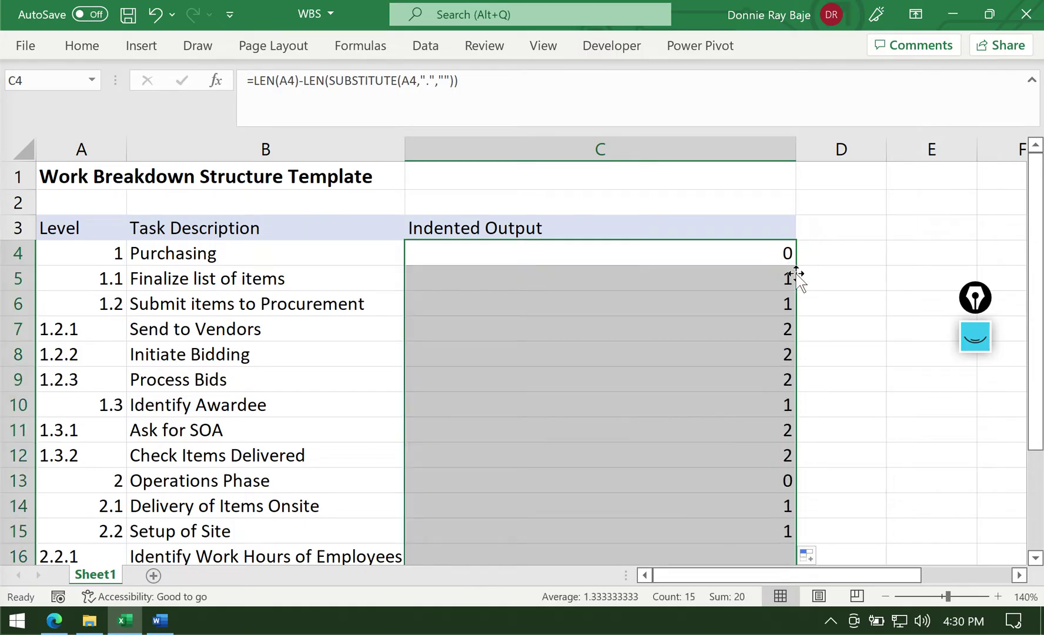
left_click(769, 428)
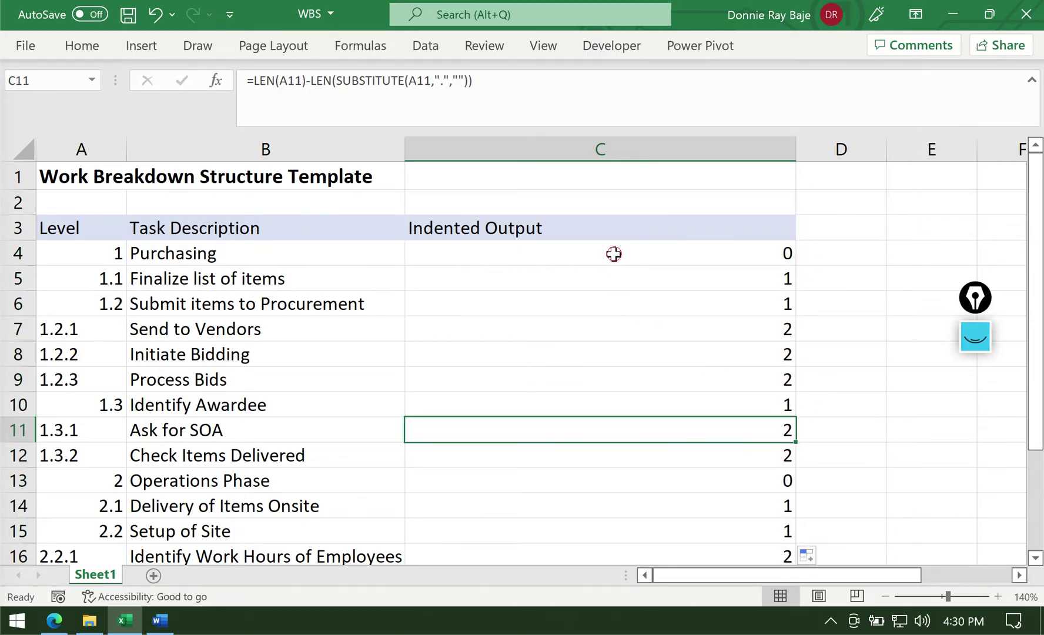
Walk through C4's formula arguments — A4, SUBSTITUTE, the dot and empty text — leaving it unchanged
left_click(614, 254)
double_click(614, 253)
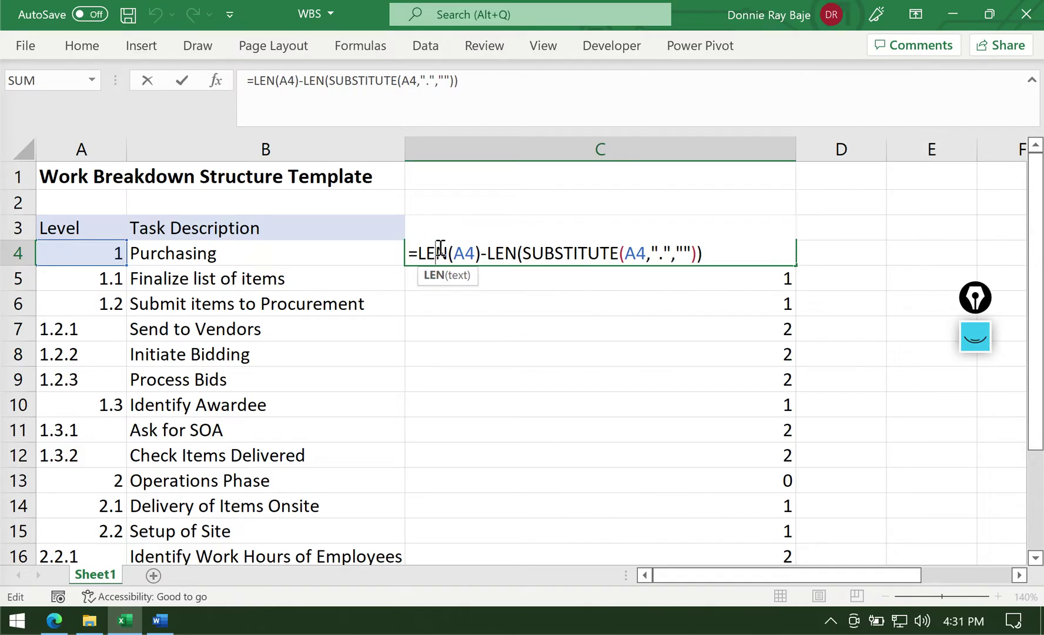
double_click(466, 253)
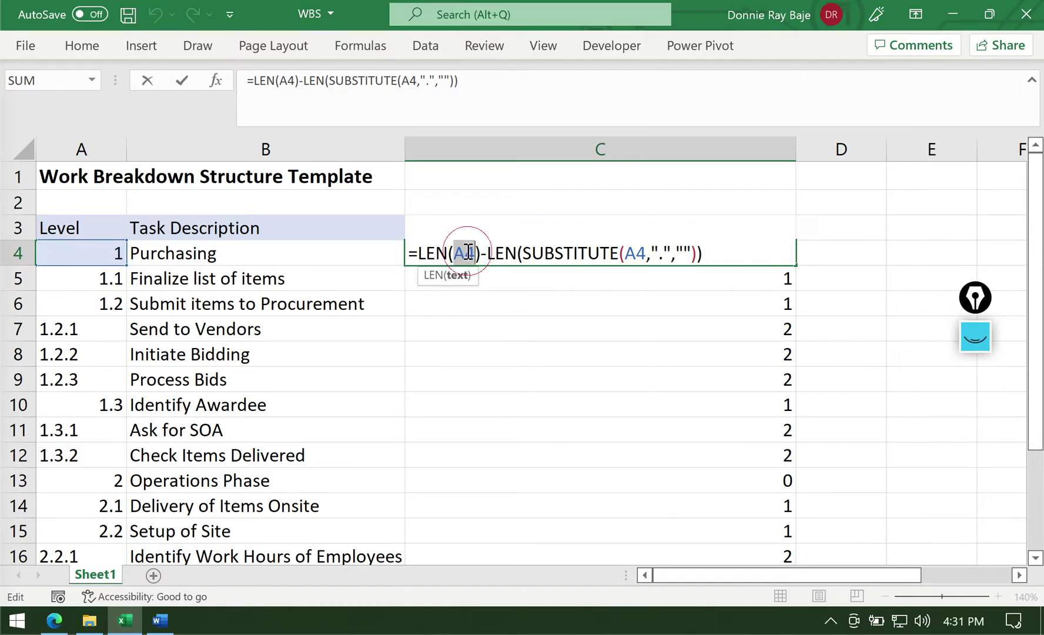
left_click_drag(524, 252, 698, 250)
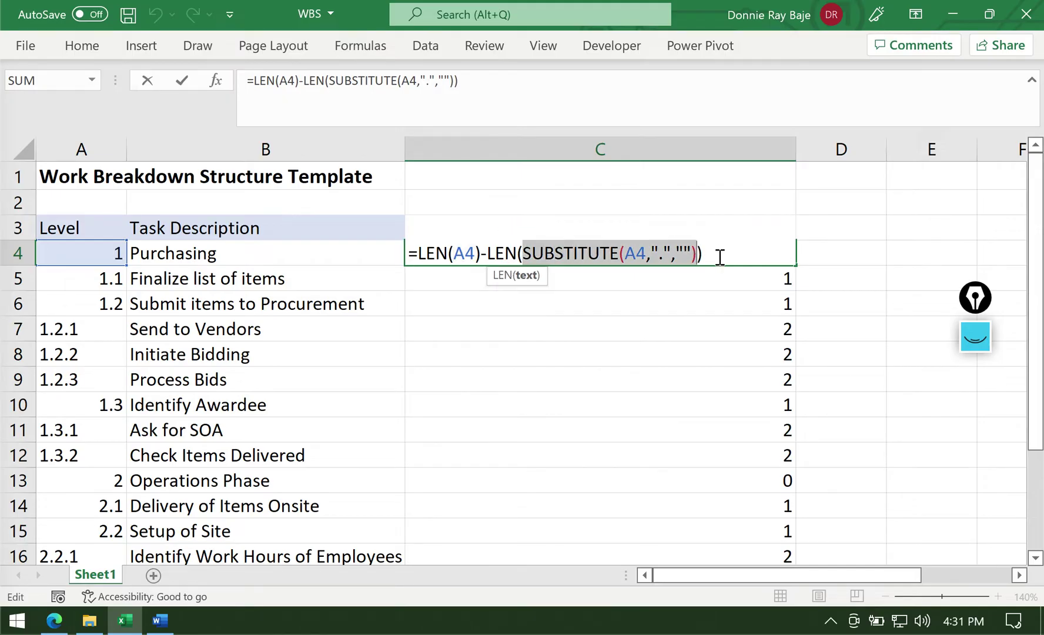
double_click(657, 251)
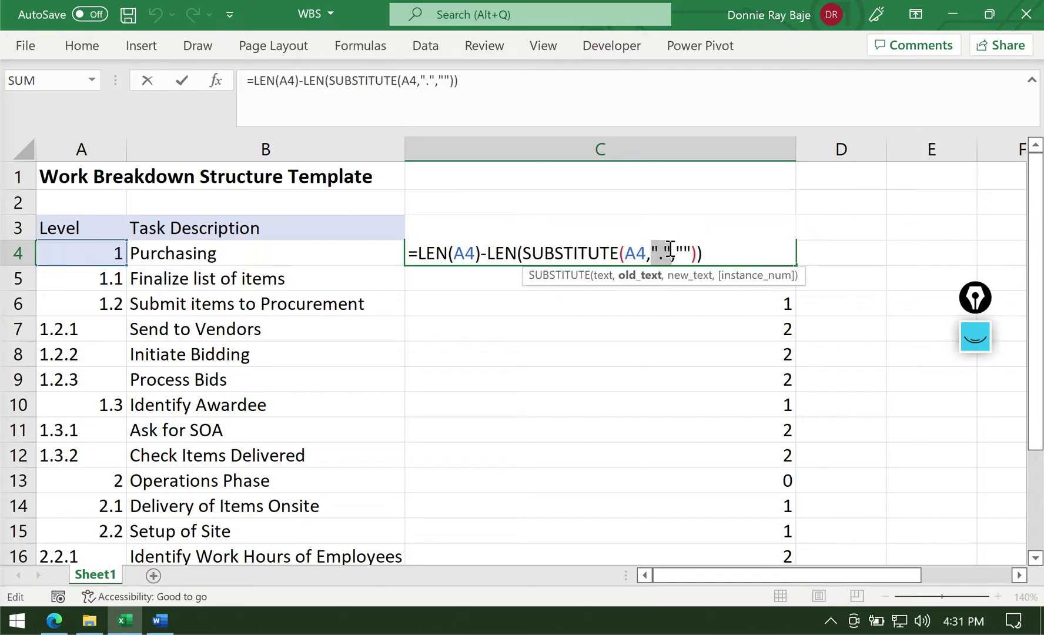
double_click(679, 251)
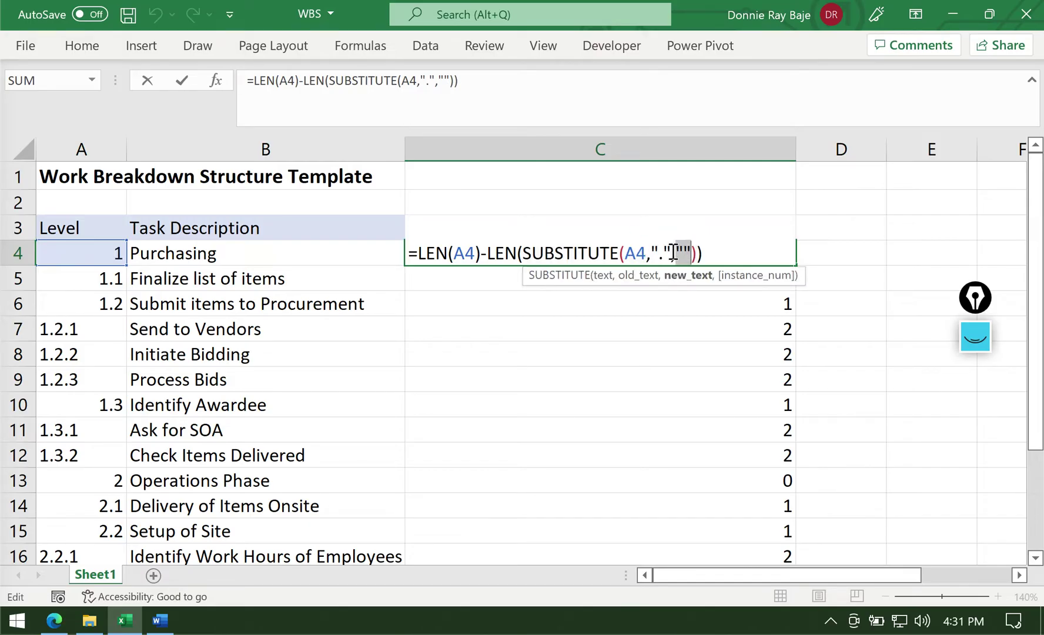
double_click(661, 252)
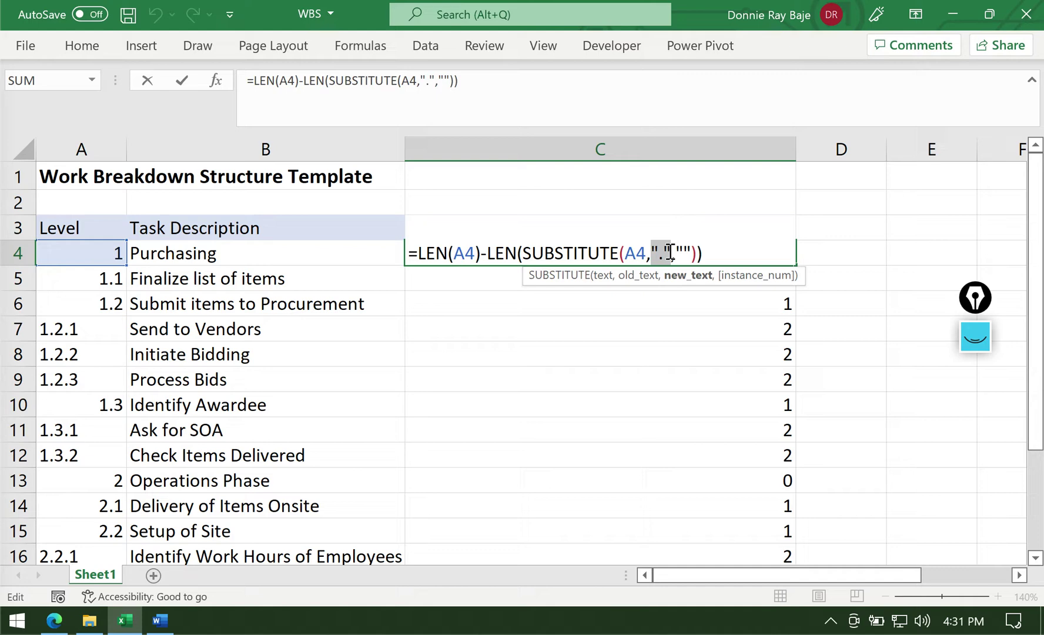
double_click(681, 252)
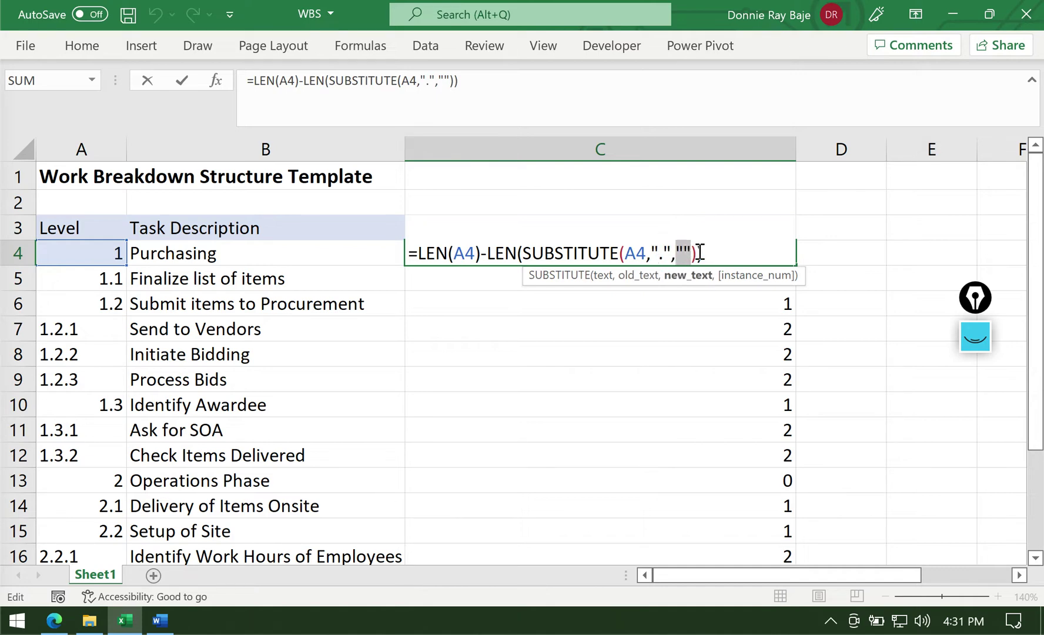
left_click(700, 252)
key("Return")
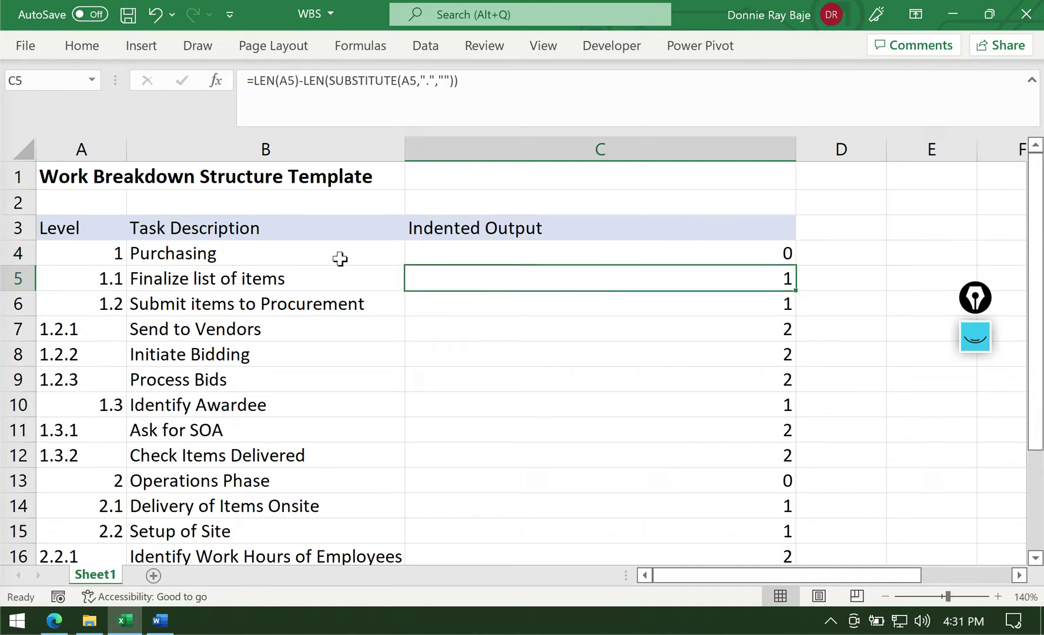
Compare the level codes in rows 5–9 against their dot counts
left_click(113, 278)
left_click(13, 328)
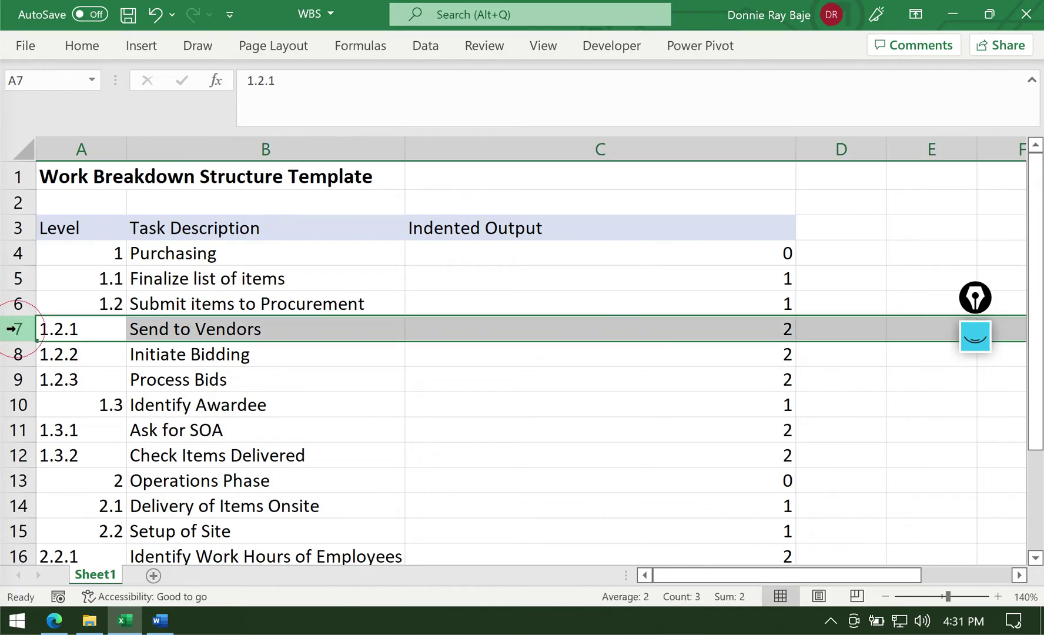
left_click(14, 354)
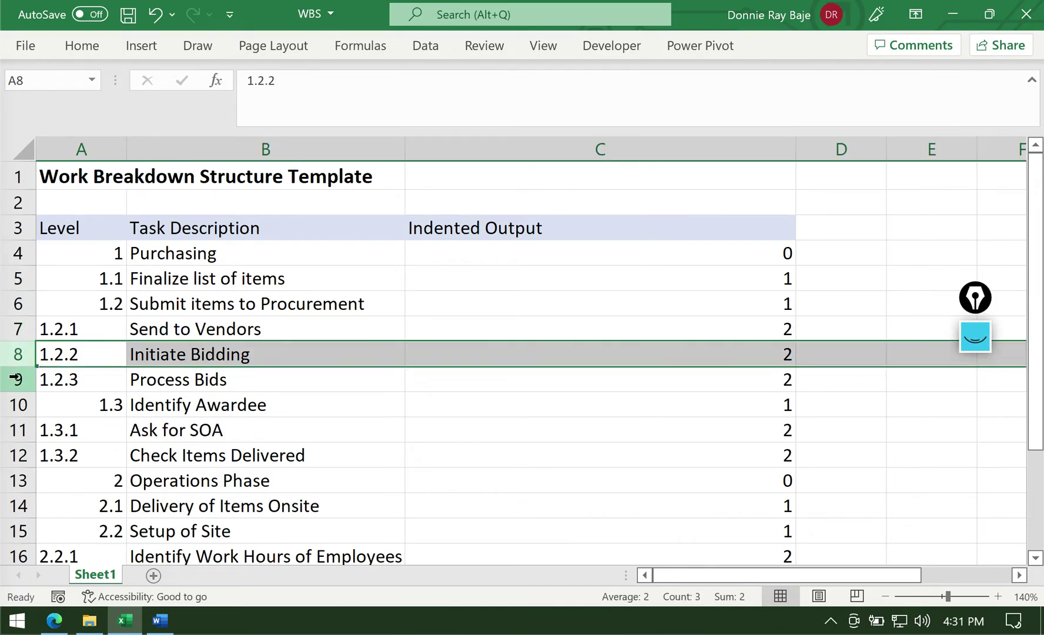
left_click(14, 379)
left_click(482, 250)
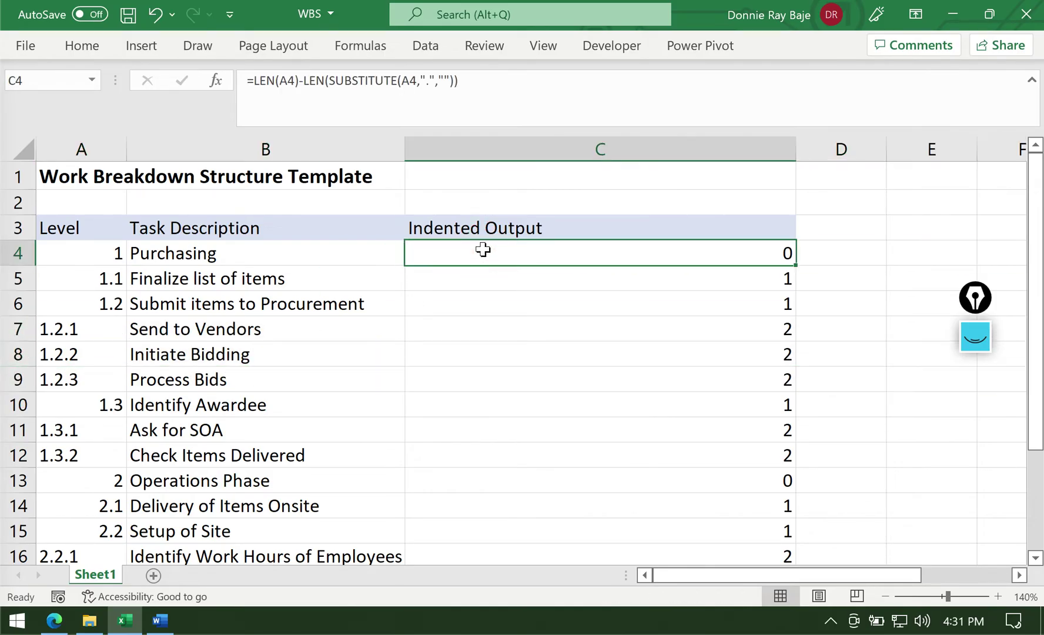
Insert REPT(" ", after the equals sign in C4 and point out its space and count arguments
double_click(421, 251)
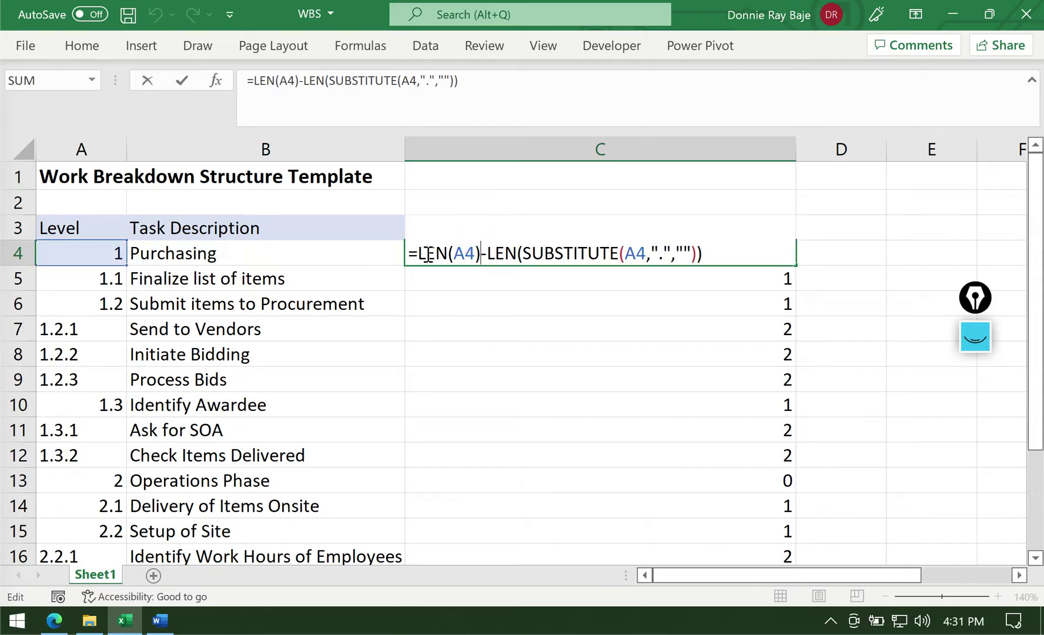
left_click(419, 251)
type("REPT")
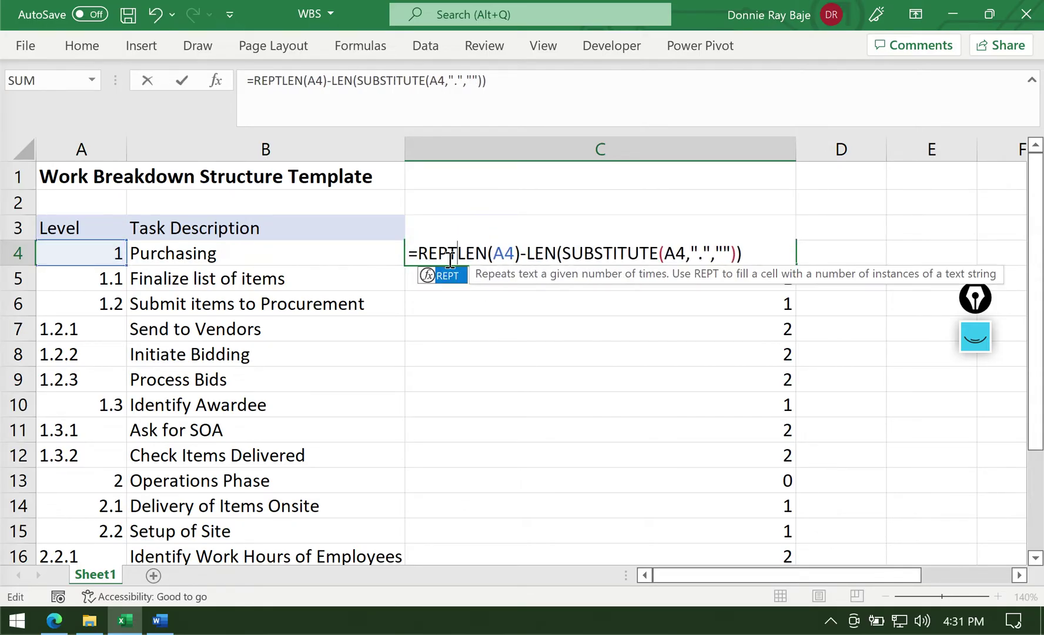
type("(")
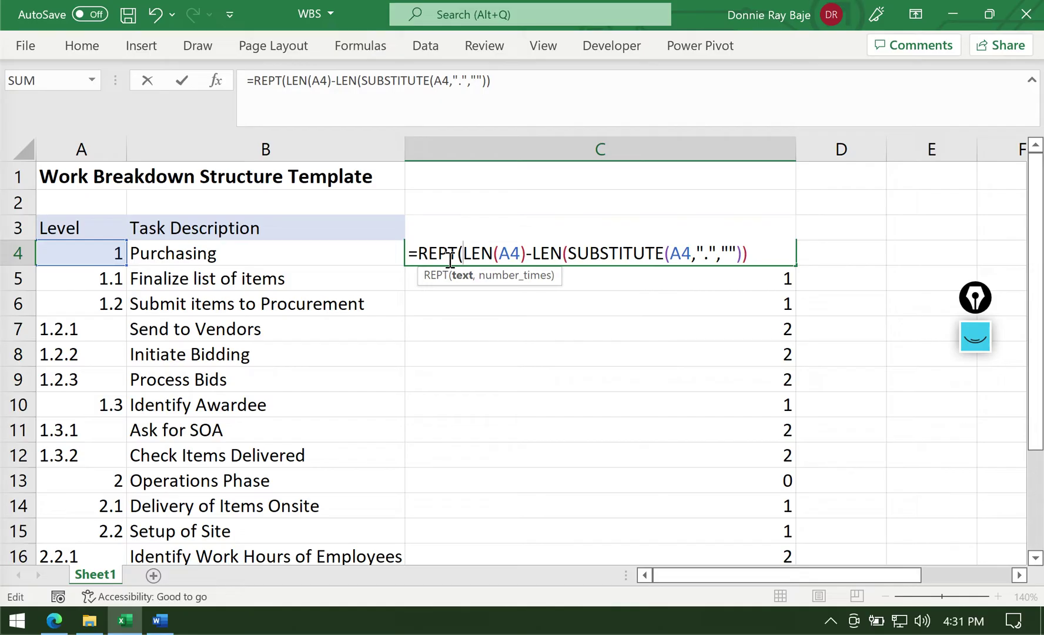
type("\"")
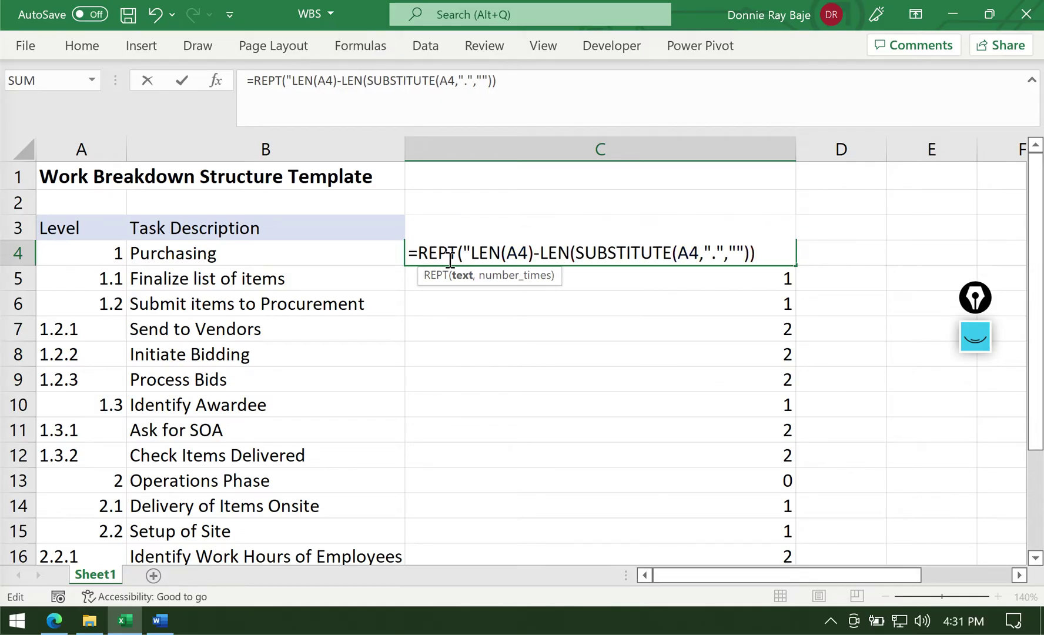
type(" \",")
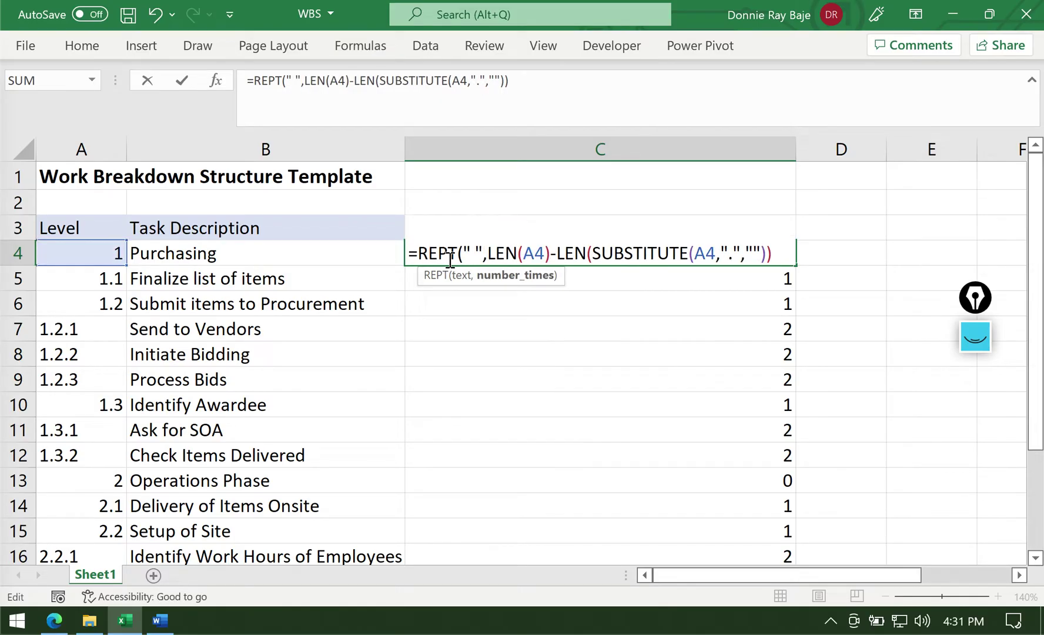
left_click_drag(487, 257, 803, 256)
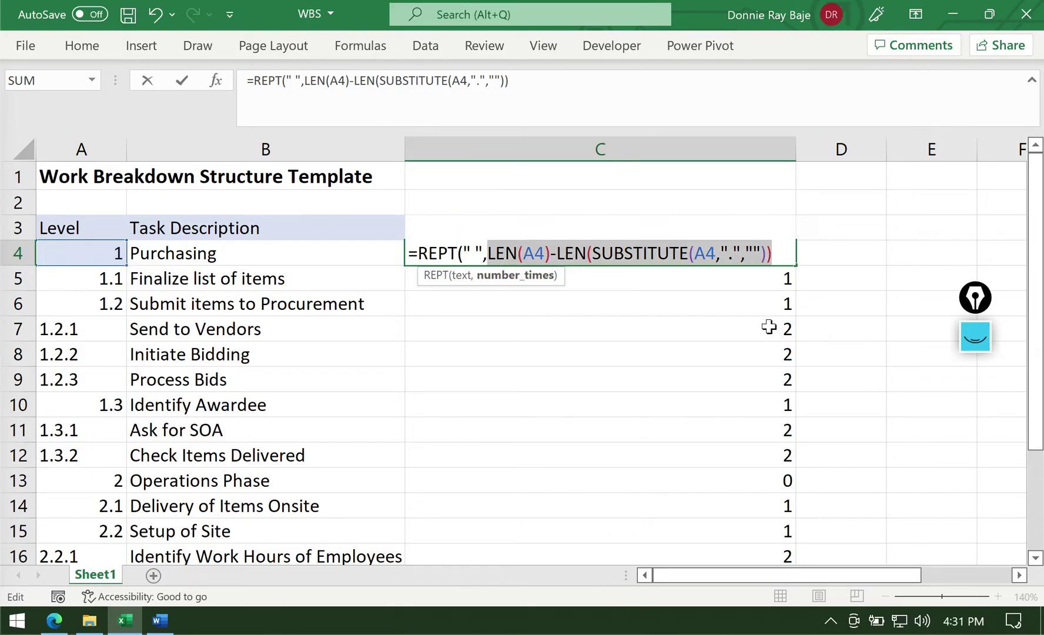
left_click(470, 252)
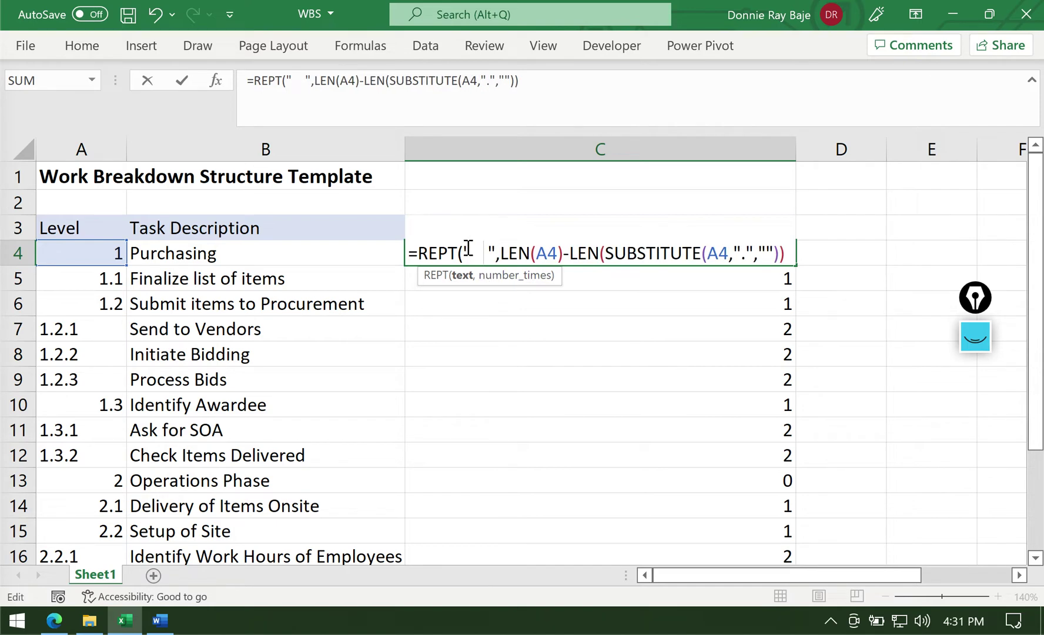
left_click_drag(465, 253, 496, 253)
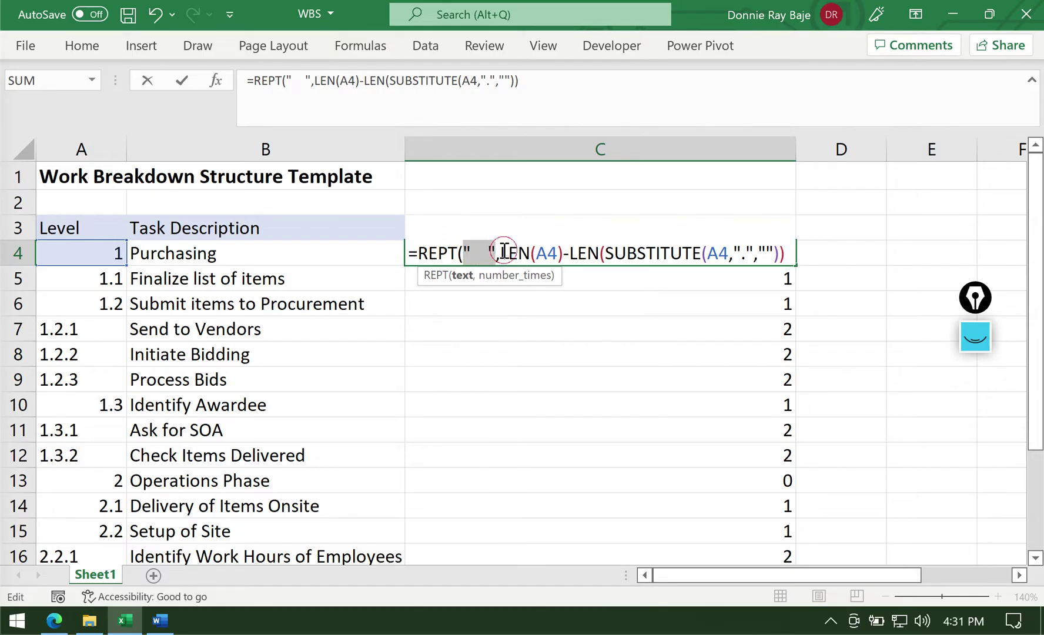
left_click_drag(500, 253, 790, 254)
left_click(789, 254)
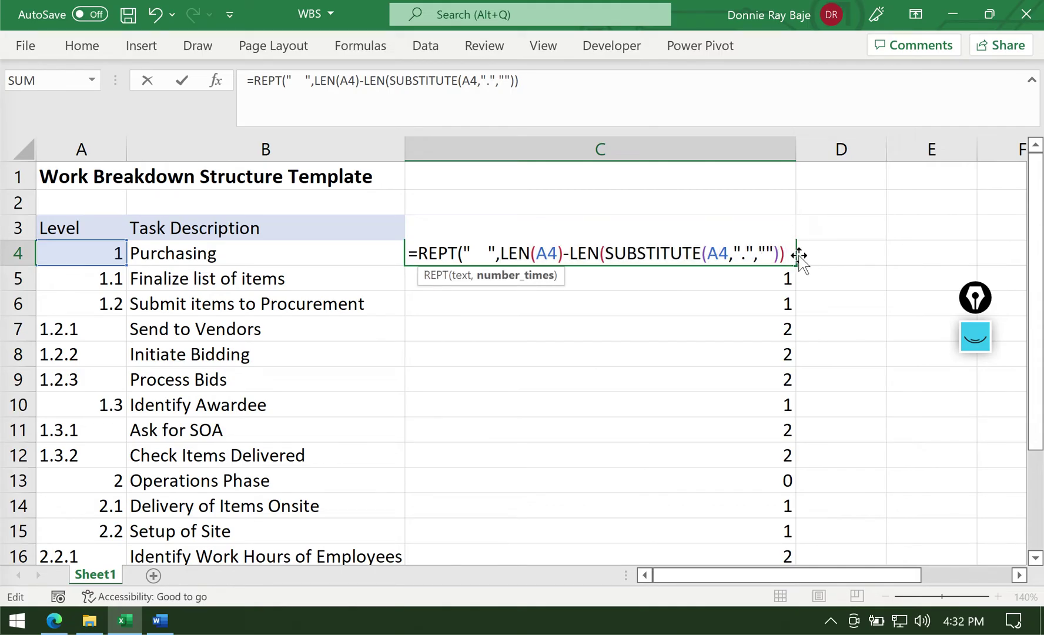
Close REPT and append &A4&". "&B4 to C4's formula
type(")")
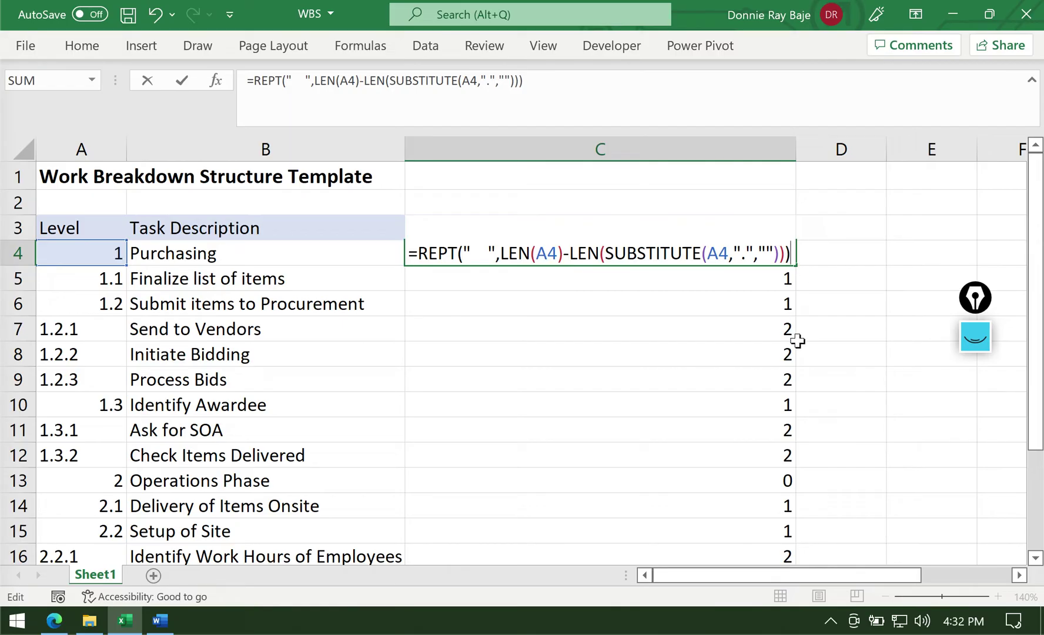
type("&")
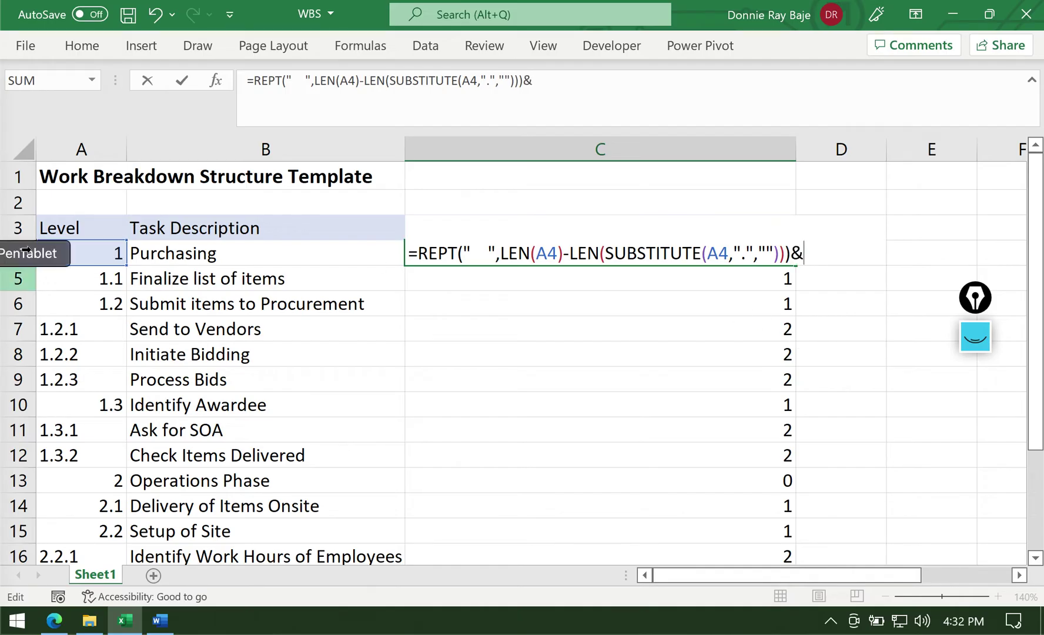
left_click(88, 251)
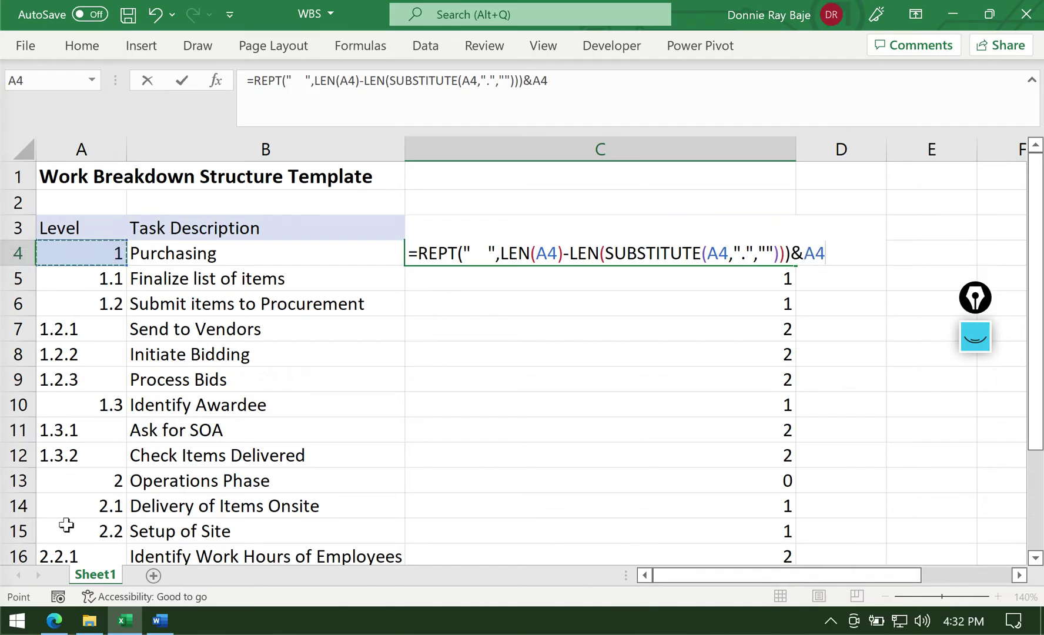
type("&\". \"")
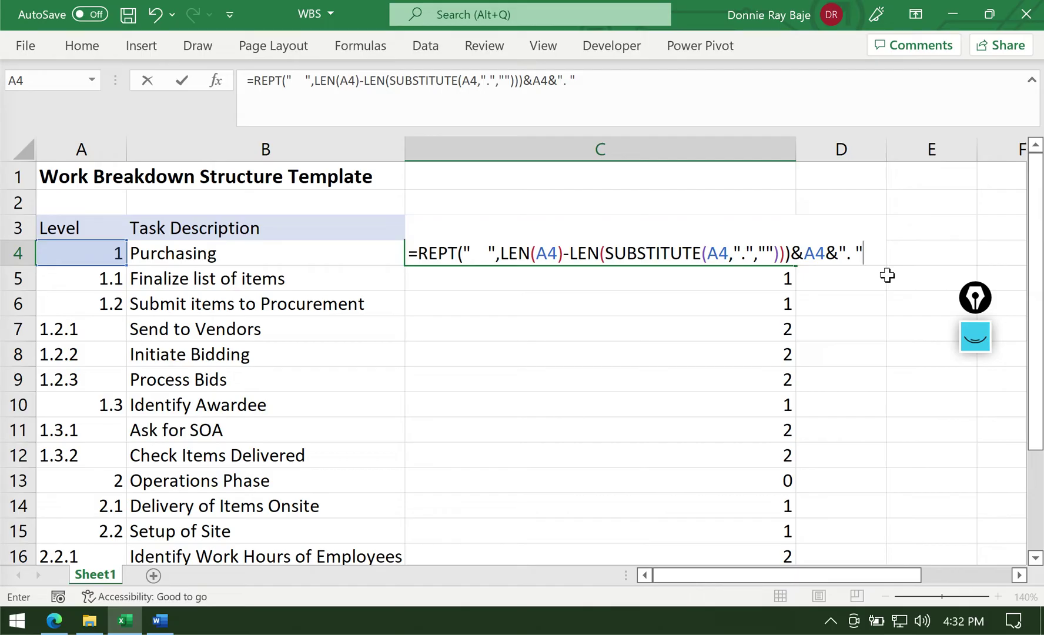
type("&")
left_click(338, 248)
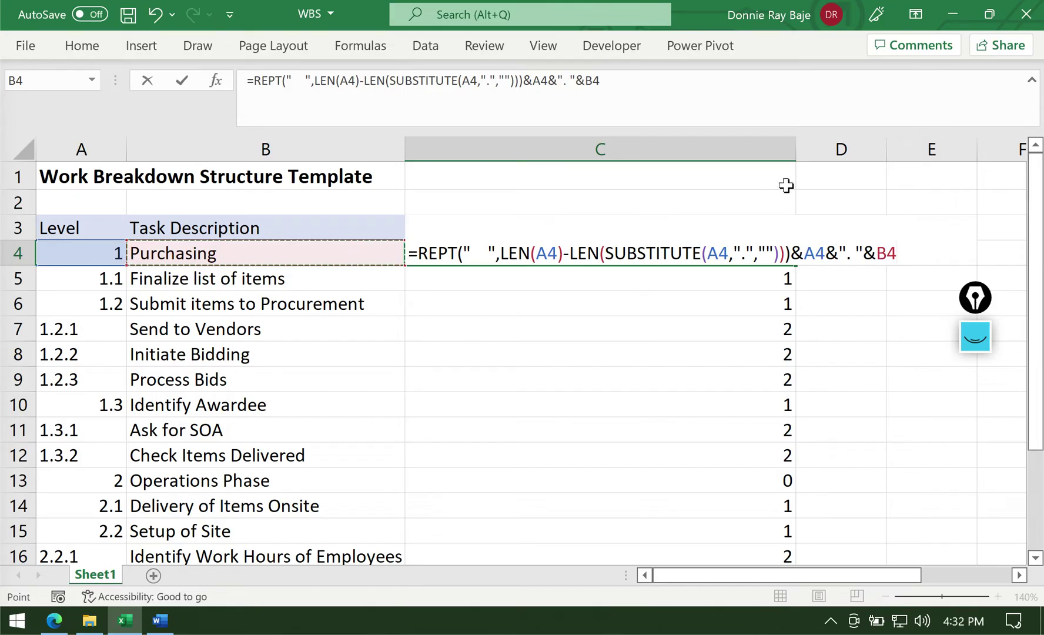
Highlight the REPT spaces, dot count, A4 reference and ". " separator parts of the formula
left_click(799, 253)
left_click(837, 252)
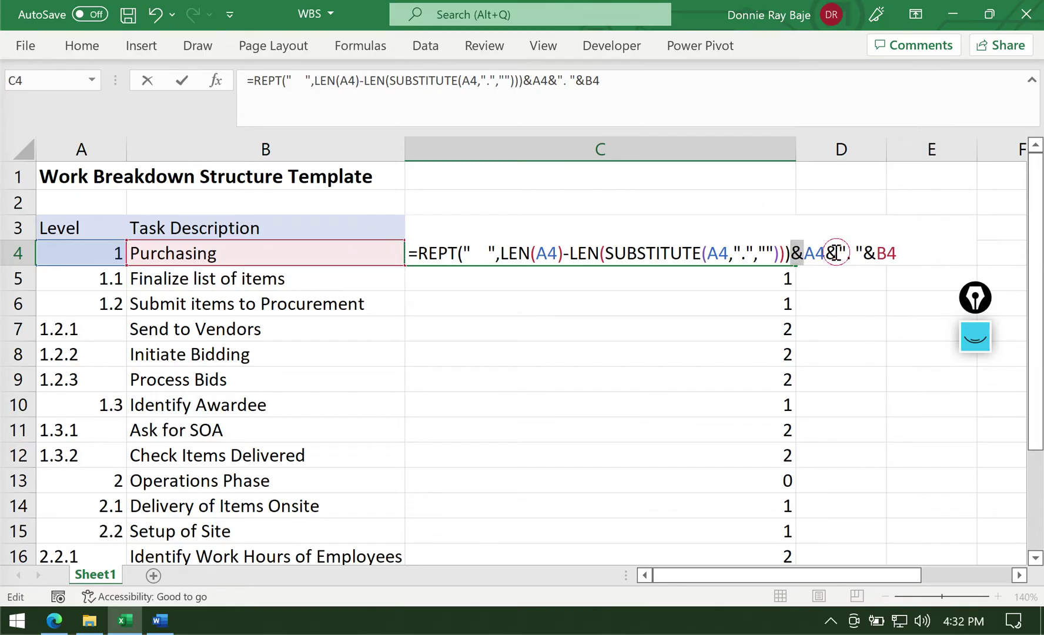
left_click(866, 252)
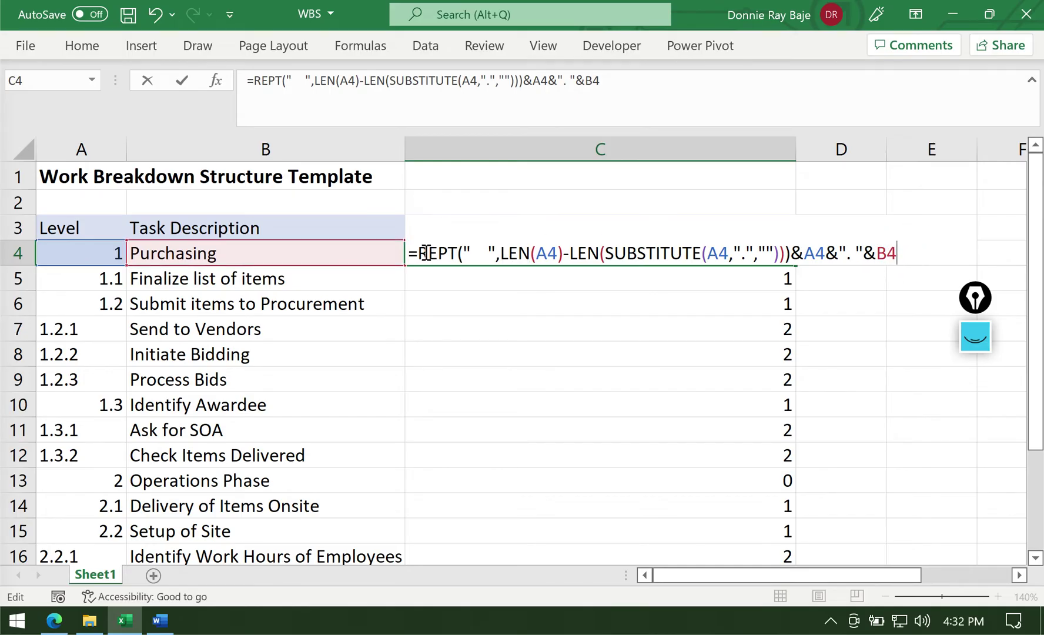
left_click_drag(421, 254, 496, 253)
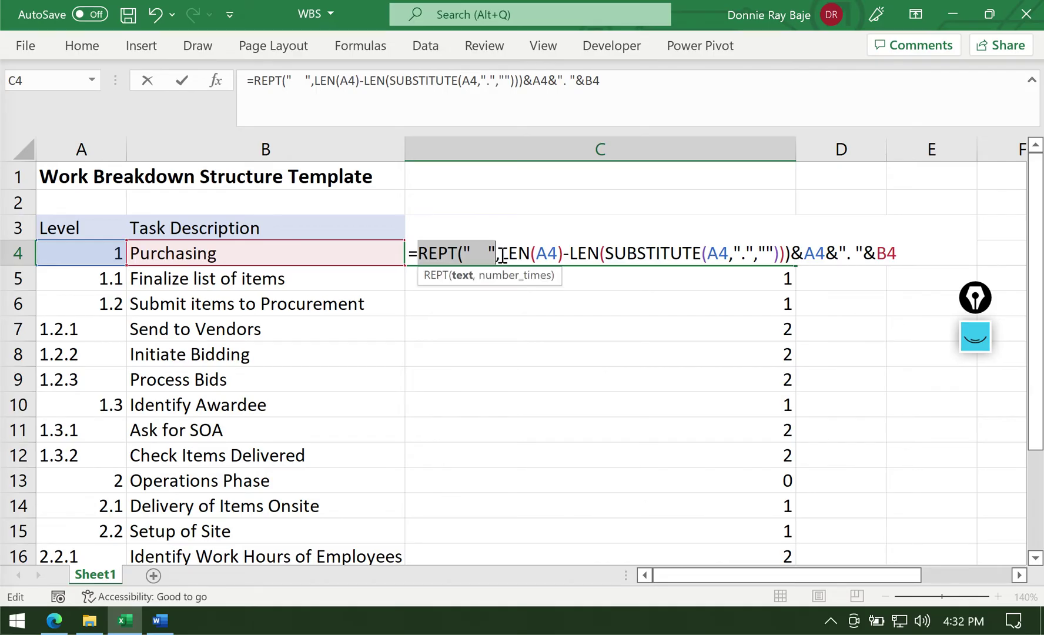
left_click_drag(500, 253, 786, 276)
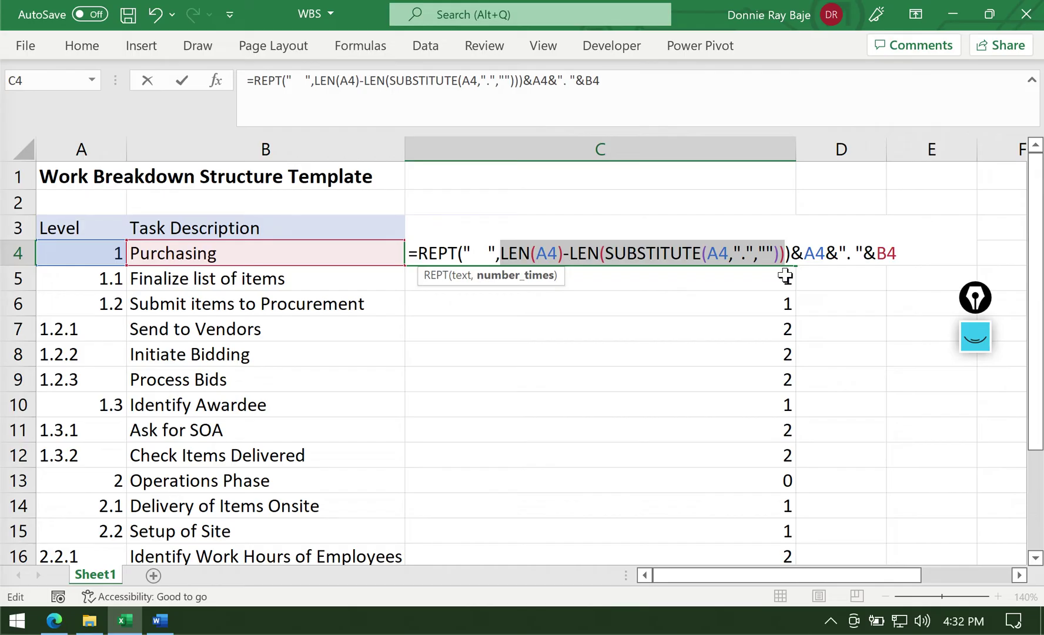
left_click(806, 257)
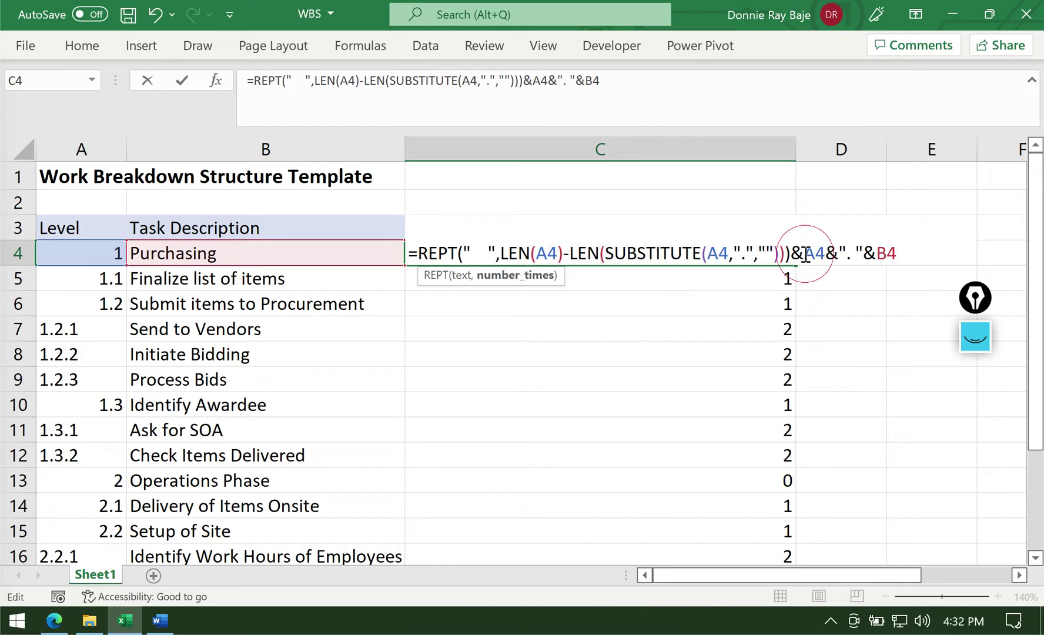
left_click_drag(805, 257, 832, 266)
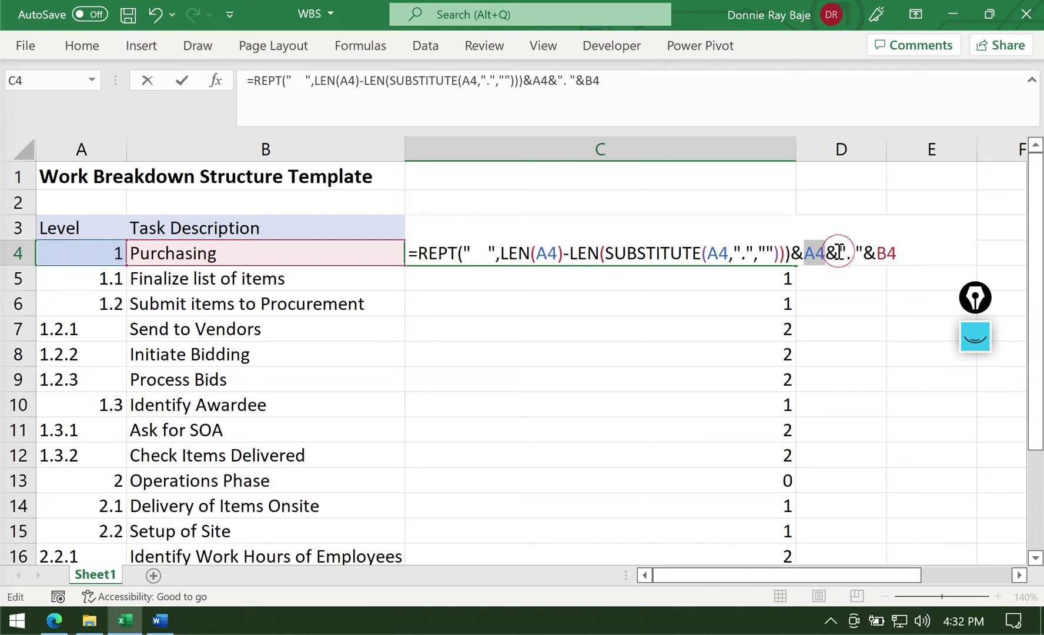
left_click(841, 252)
left_click_drag(842, 252, 878, 254)
left_click(893, 254)
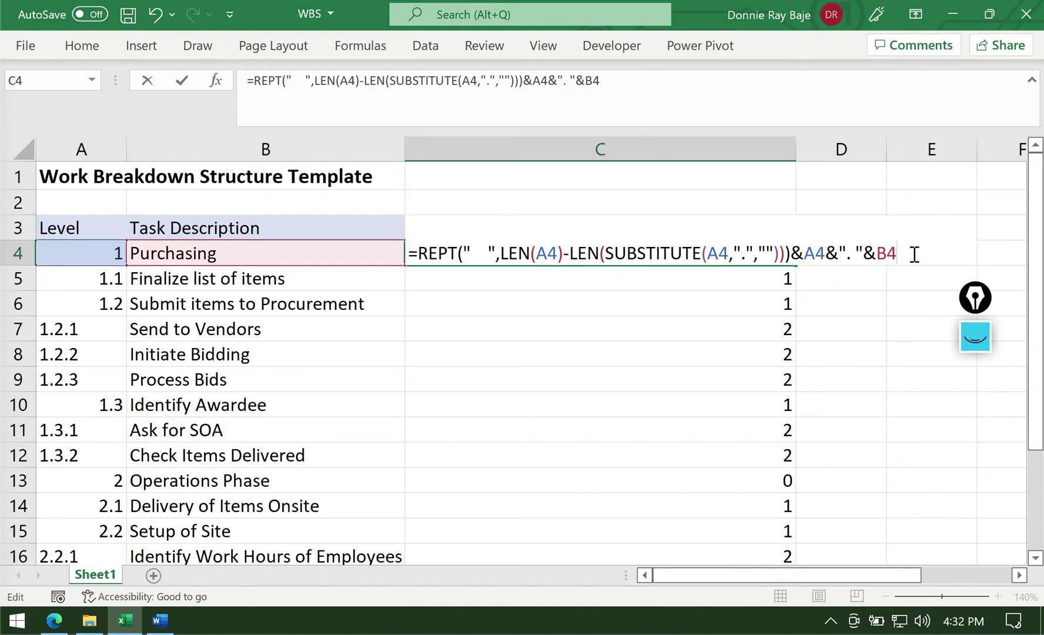
Commit C4's indent formula and fill it down through row 9
key("Return")
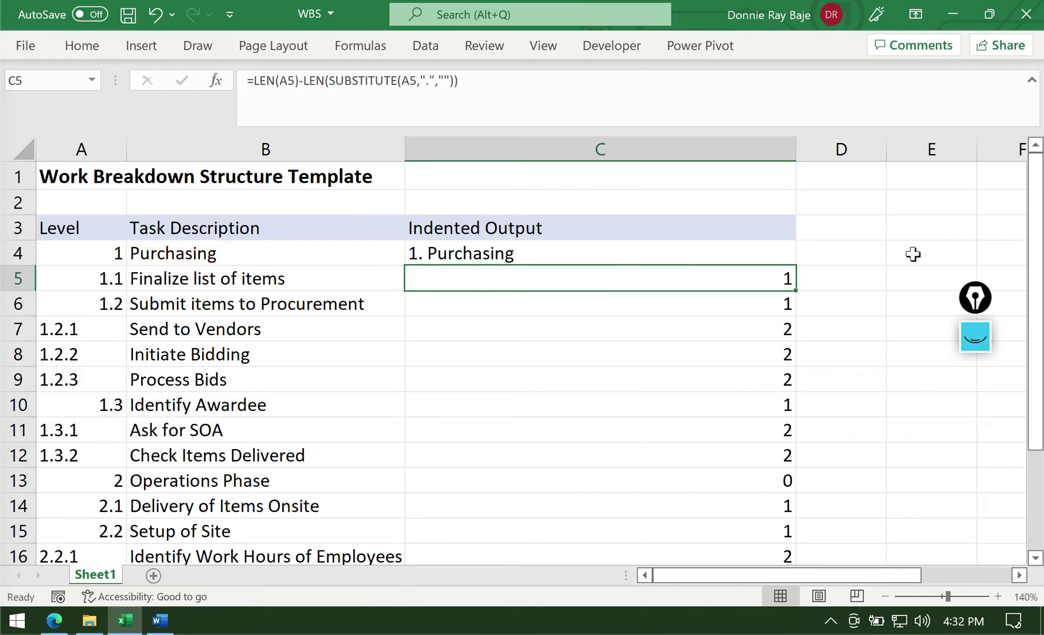
left_click(532, 249)
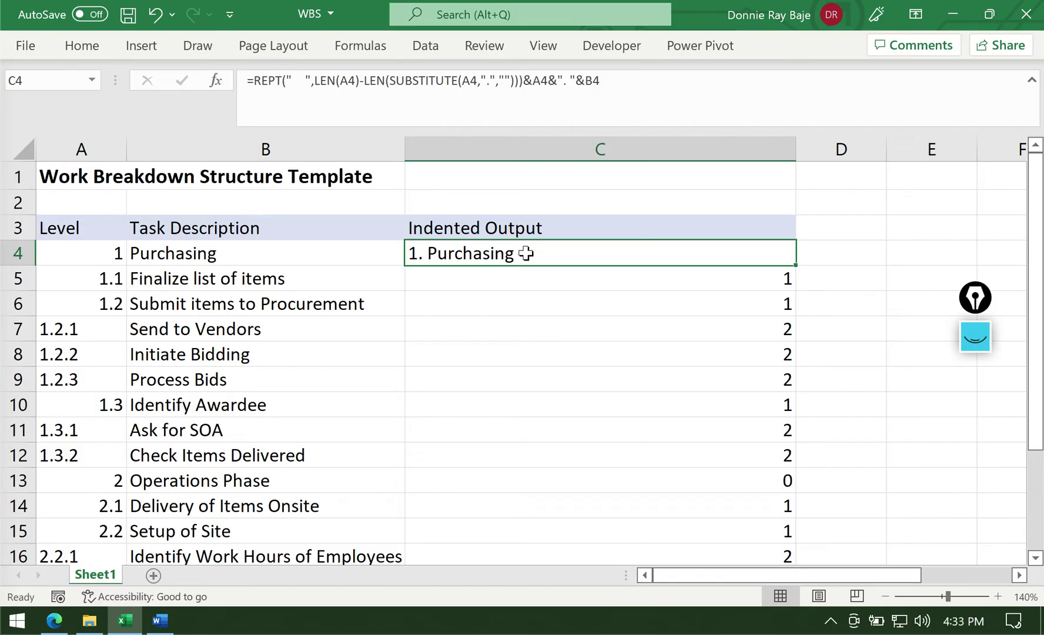
left_click_drag(796, 265, 799, 287)
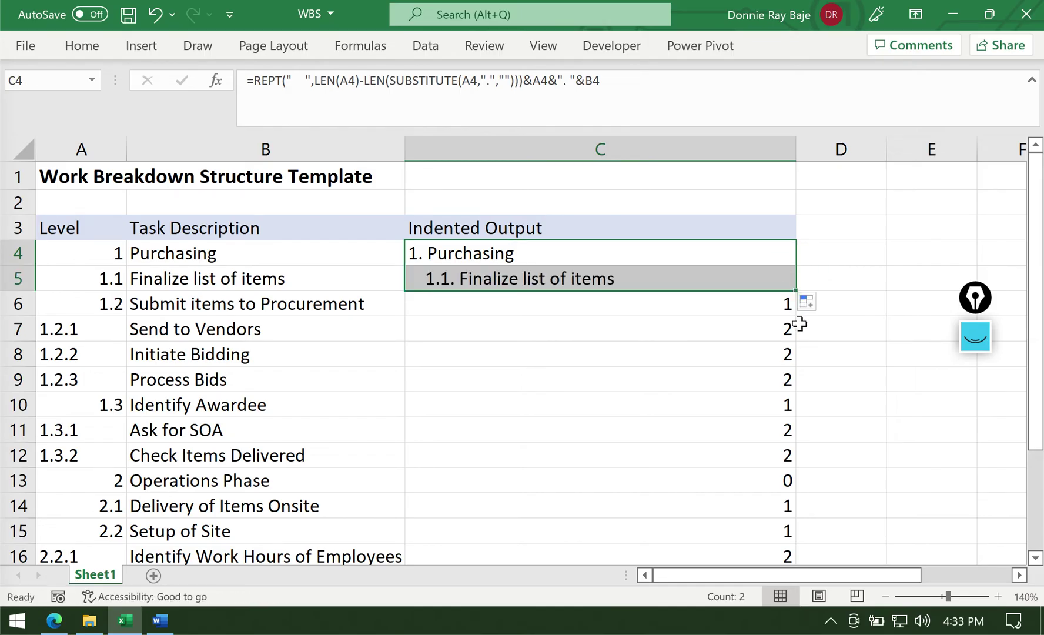
left_click_drag(795, 293, 799, 385)
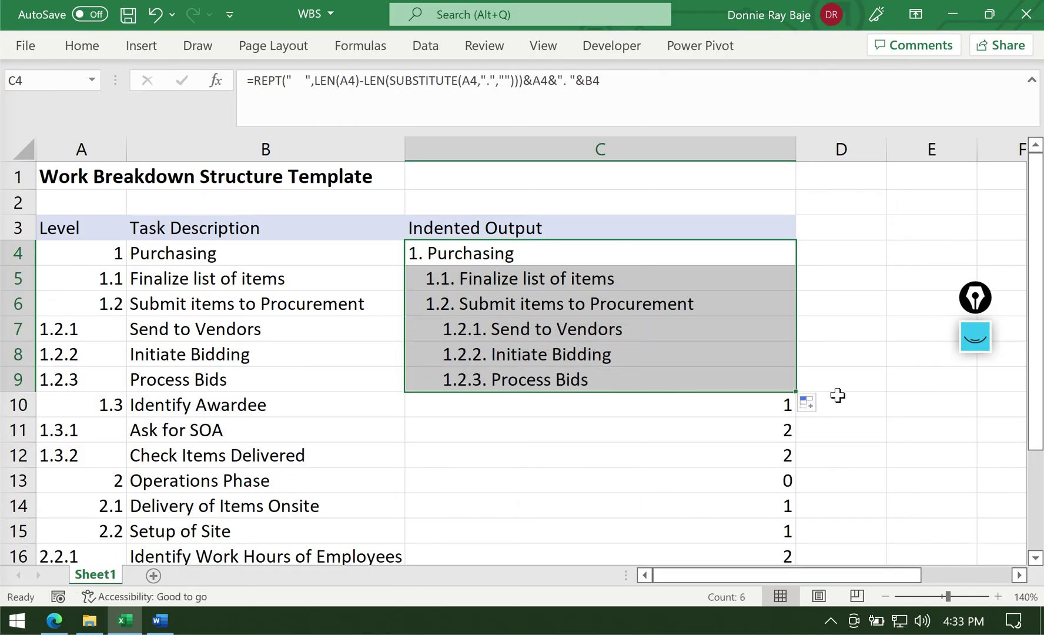
Zoom out to 110%, extend the fill to row 18, and select C4:C18
double_click(887, 597)
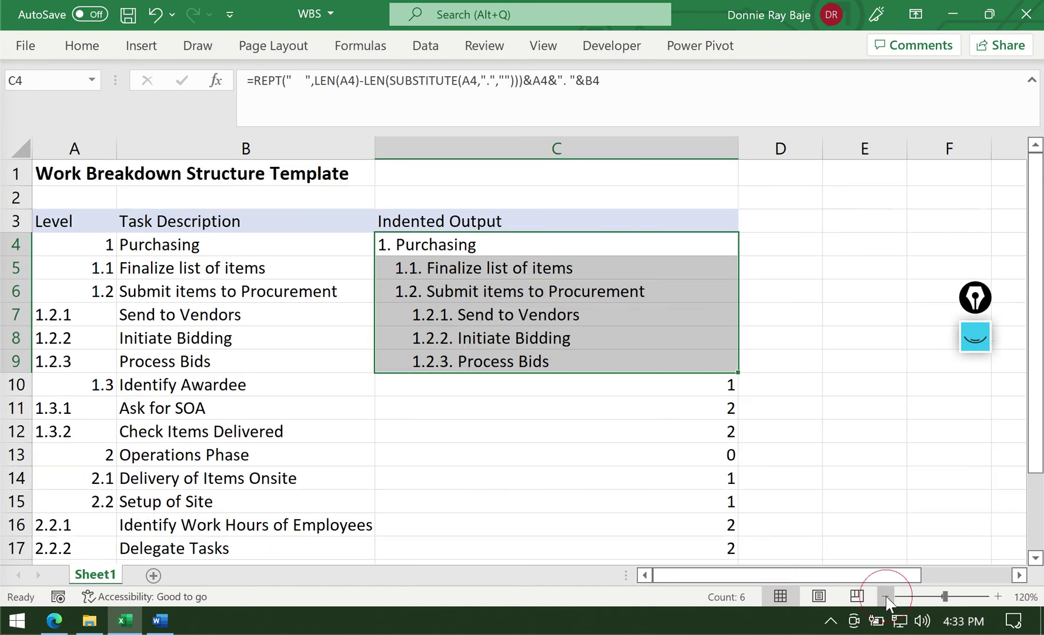
left_click(886, 597)
left_click_drag(624, 339, 630, 517)
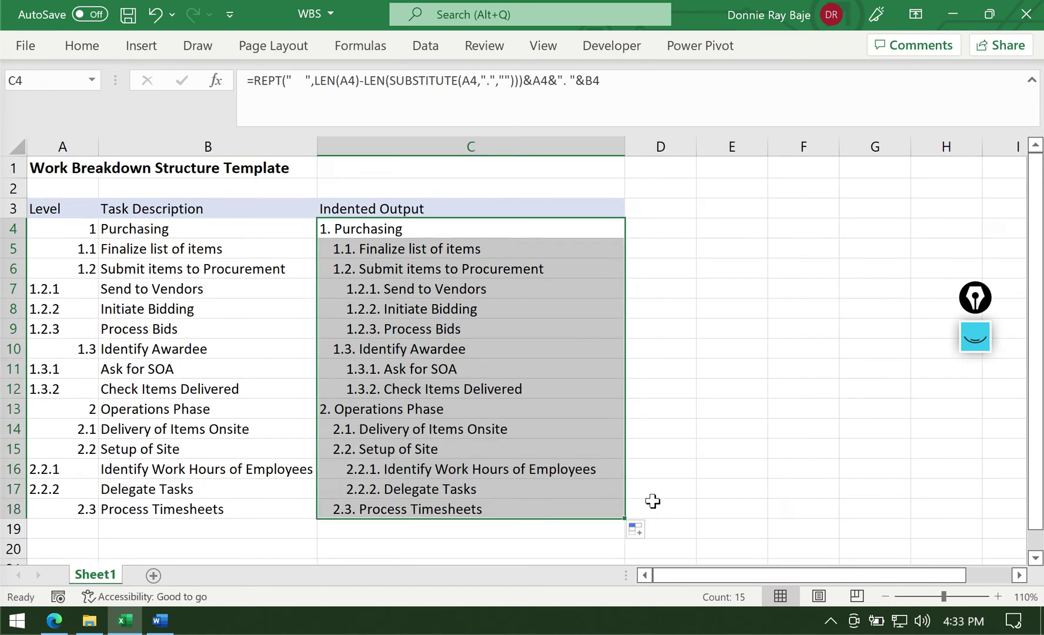
left_click(693, 447)
left_click(506, 231)
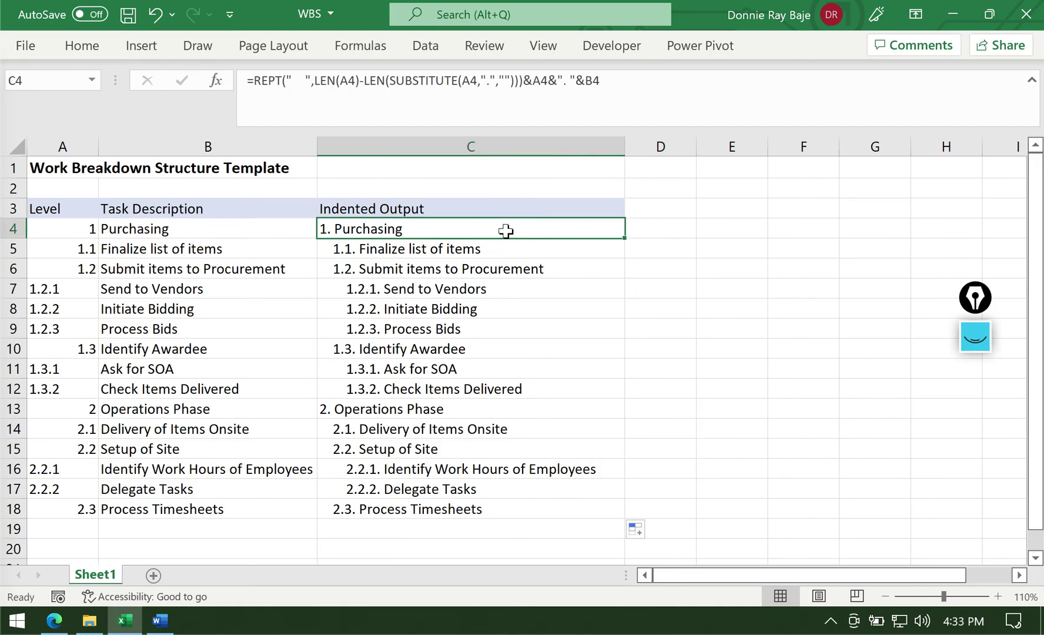
left_click_drag(506, 231, 505, 508)
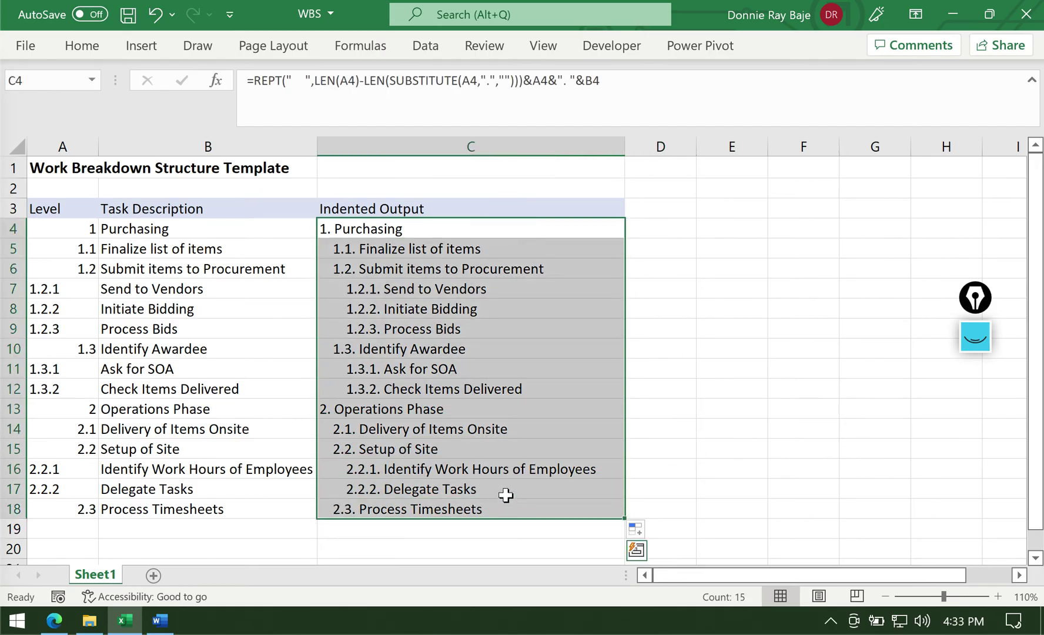
Copy C4:C18 and paste it into Word below the existing list, then return to Excel
key("ctrl+c")
left_click(159, 620)
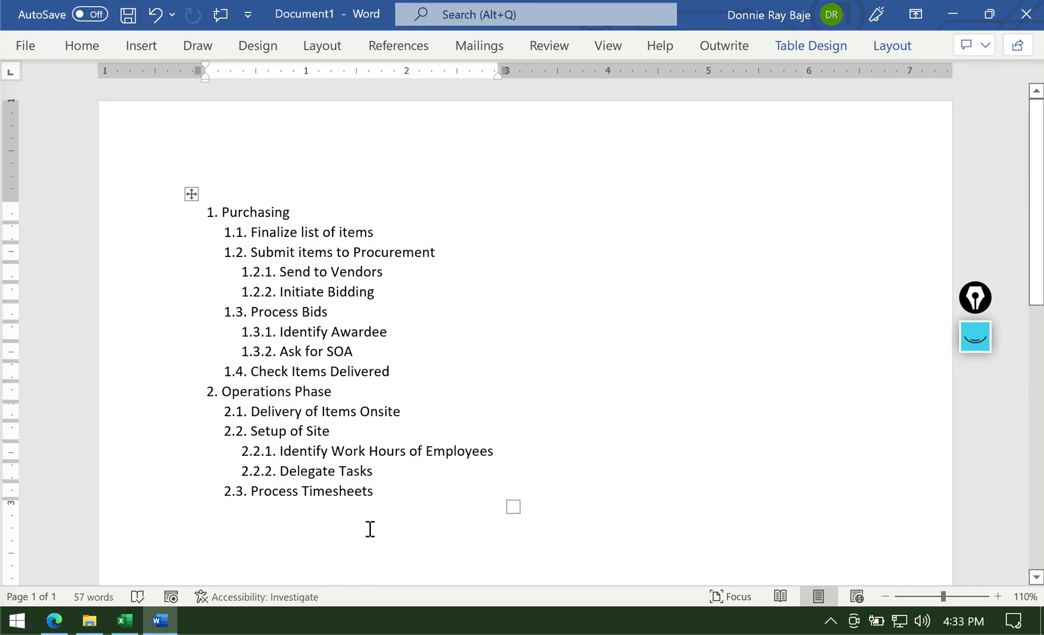
left_click(344, 548)
scroll(345, 548, "down", 1)
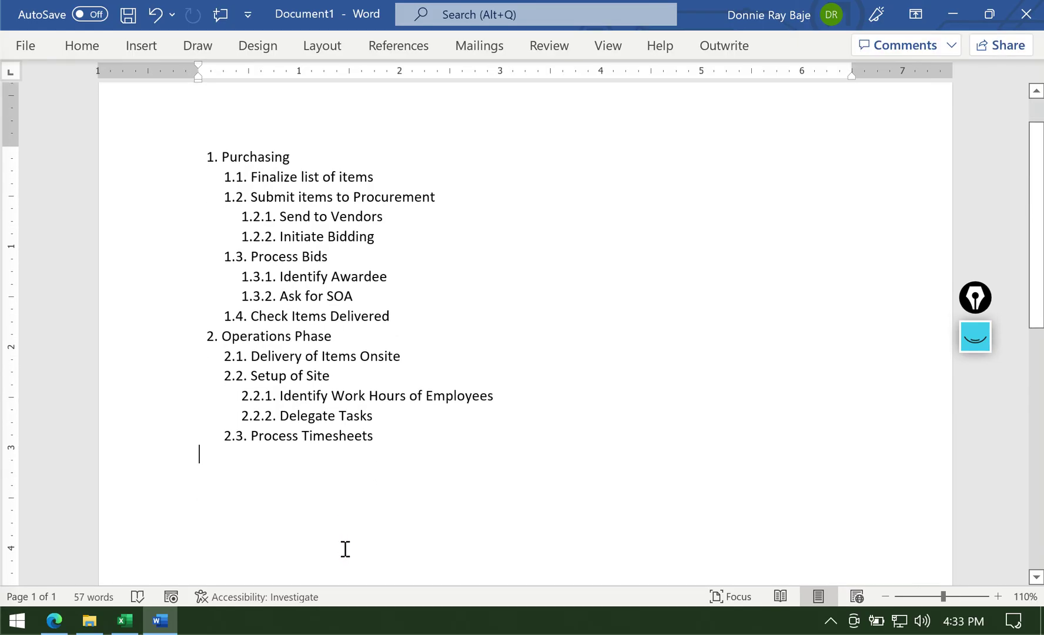
key("ctrl+v")
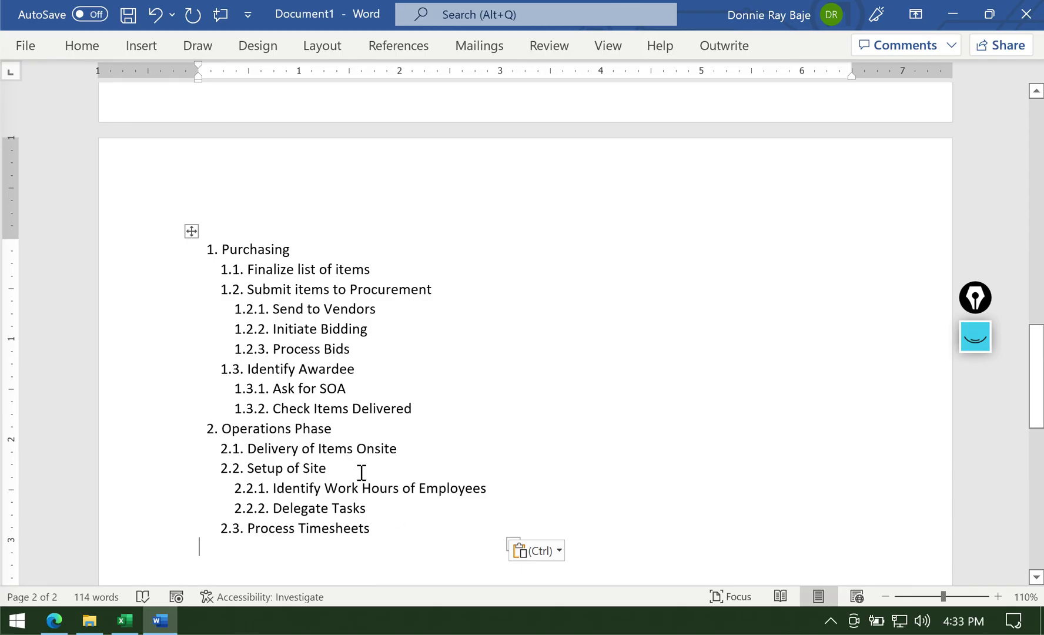
left_click(127, 626)
Insert a blank row 10 above the Identify Awardee task
left_click(171, 385)
key("Escape")
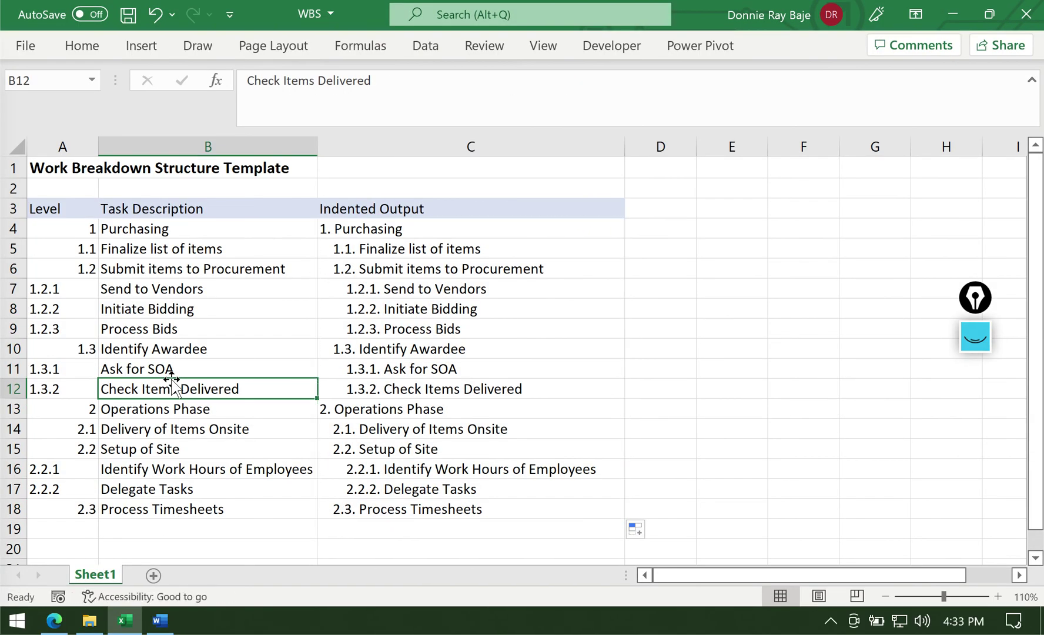
left_click(9, 348)
right_click(13, 348)
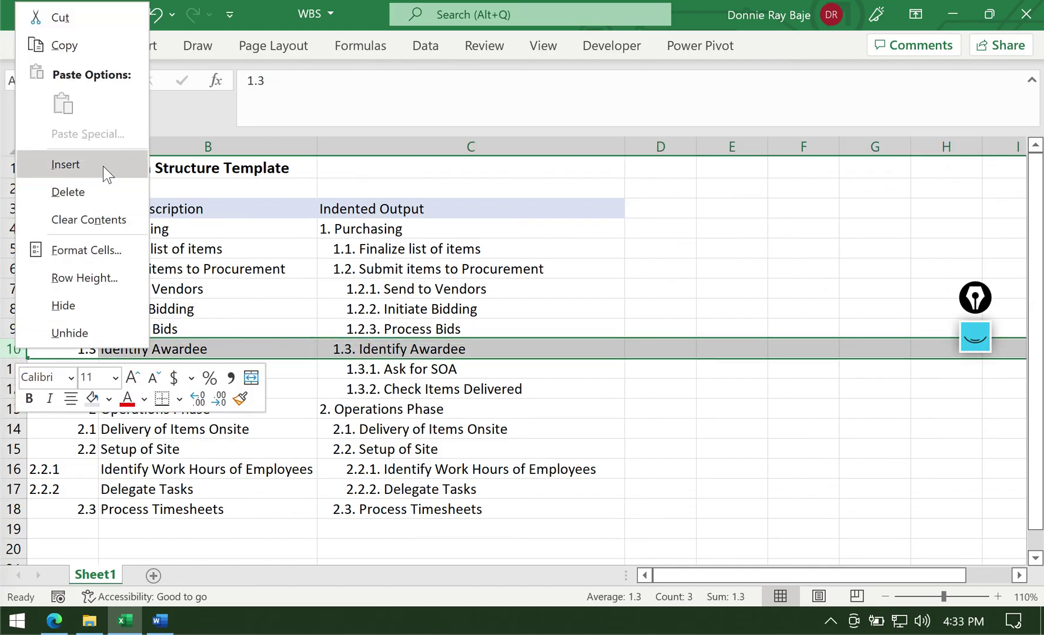
left_click(104, 167)
Enter the task 'Send Letter to the Bidders' in B10 with level code 1.2.4 in A10
left_click(139, 343)
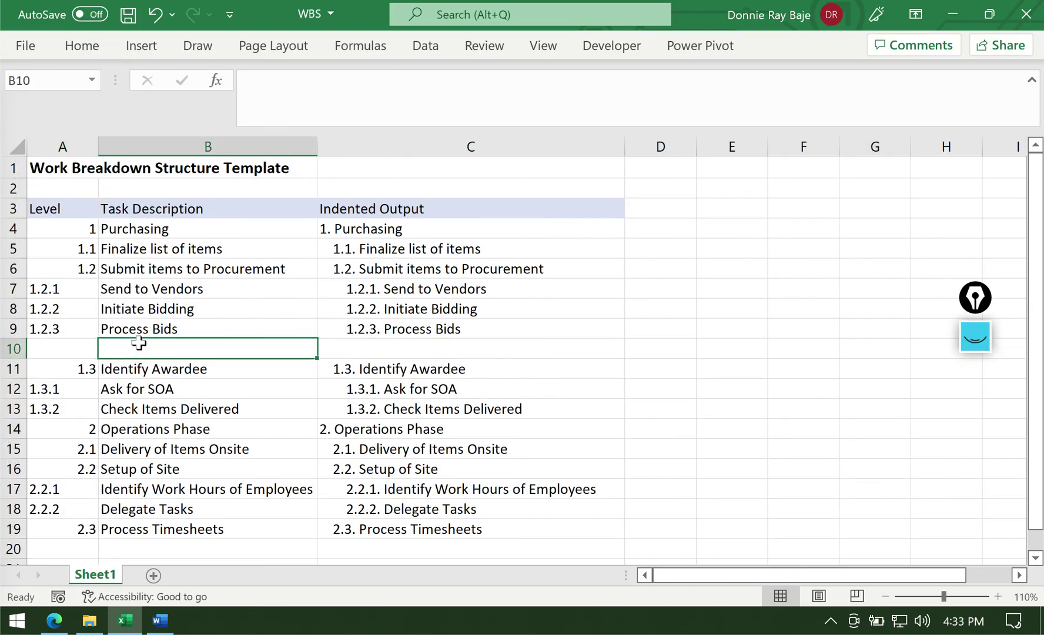
type("Send ")
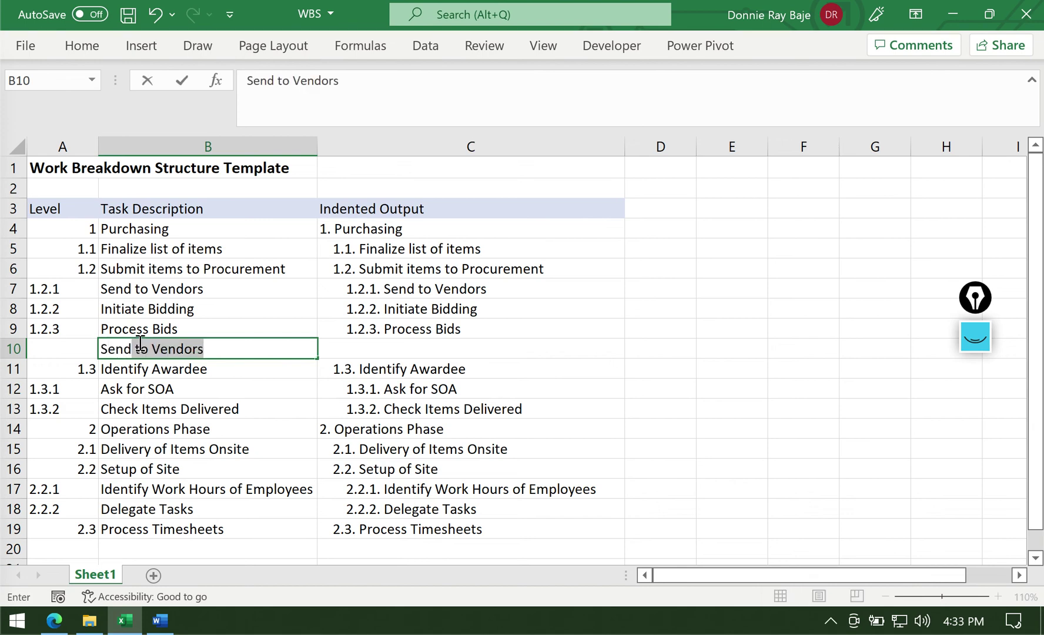
type("Letter to the")
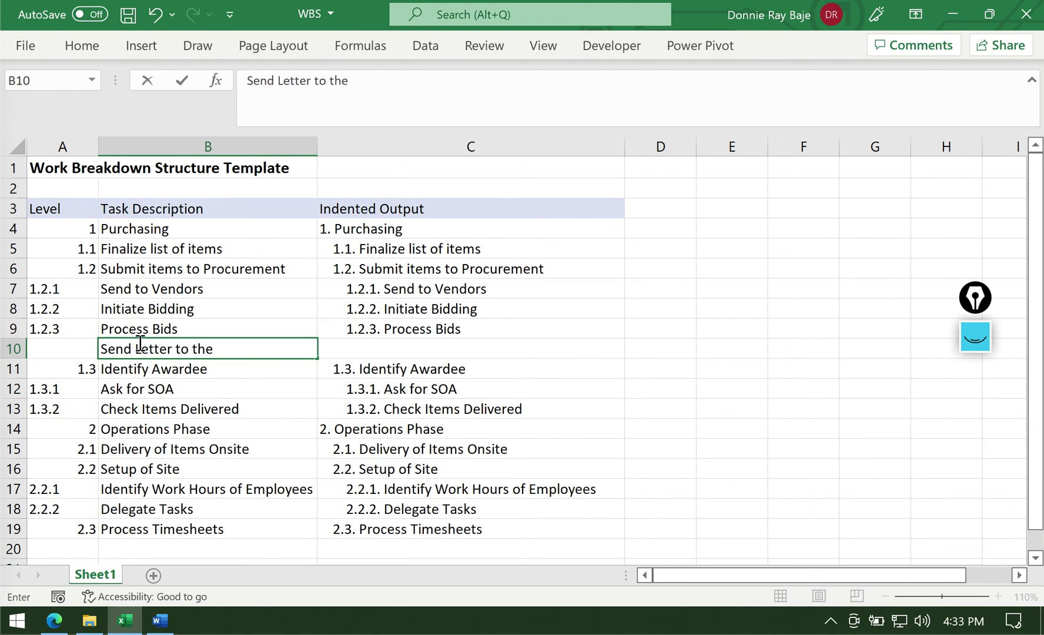
type(" Bidders")
left_click(90, 348)
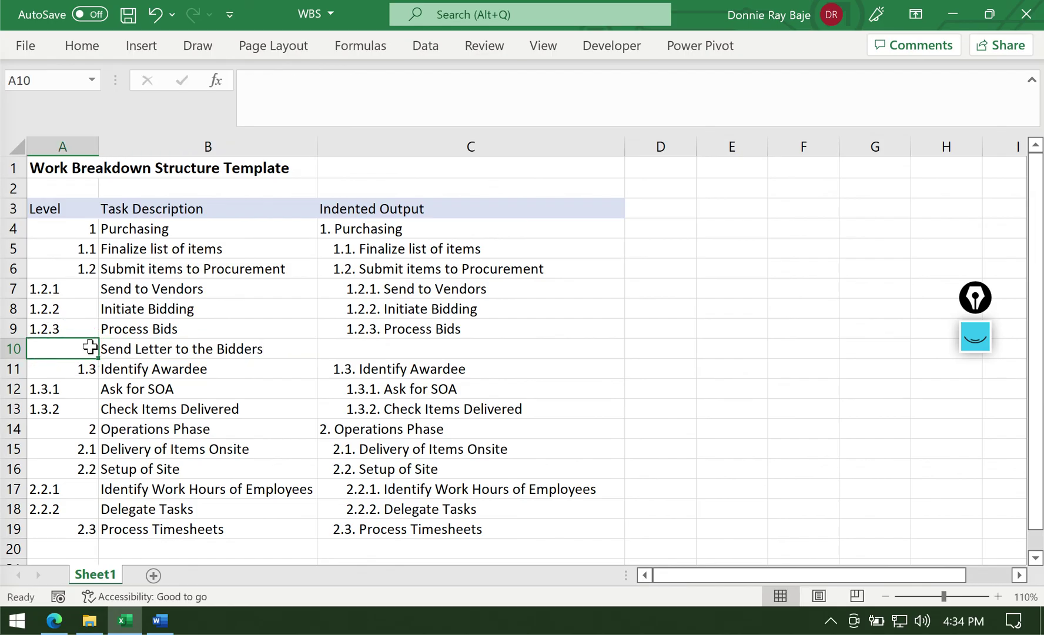
type("1.2.")
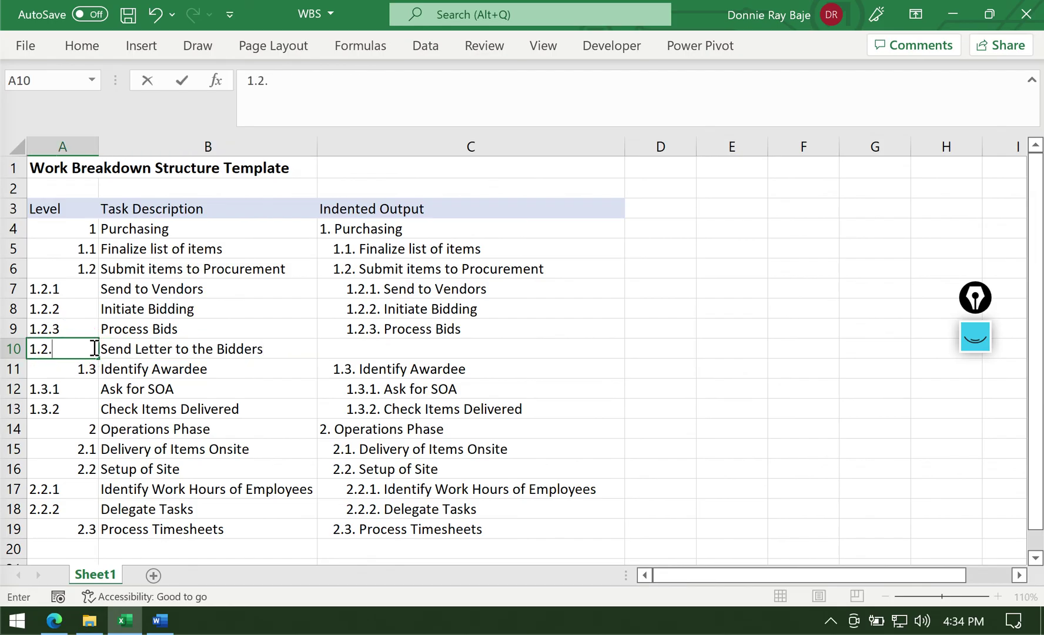
type("4")
key("Tab")
Check the Indented Output formulas in C10, C11, C12, C14, C17, C19 and C4
left_click(486, 419)
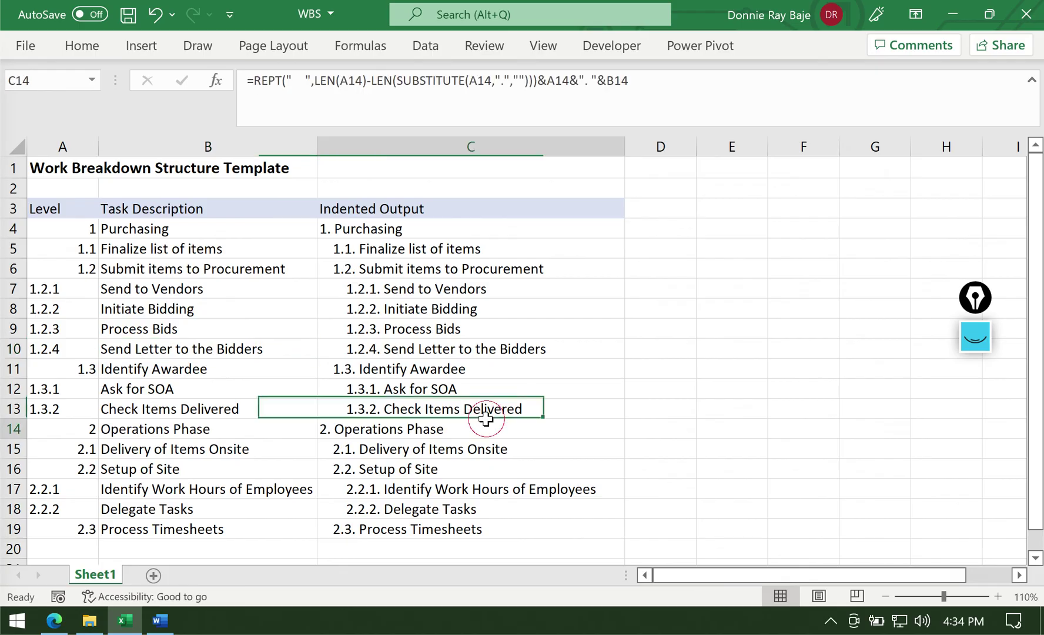
left_click(489, 347)
left_click(492, 390)
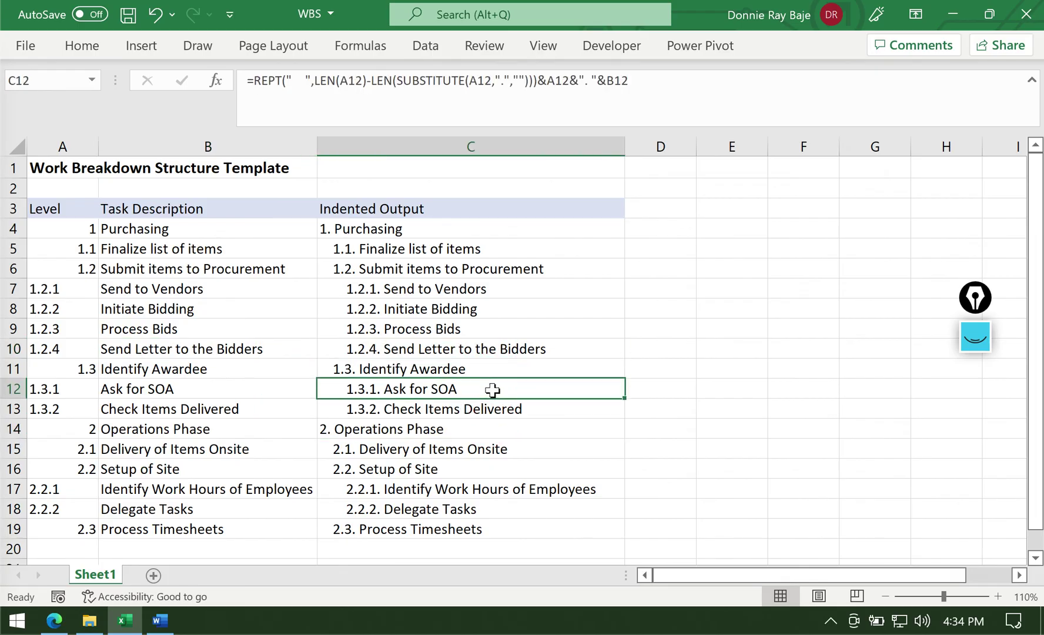
left_click(496, 368)
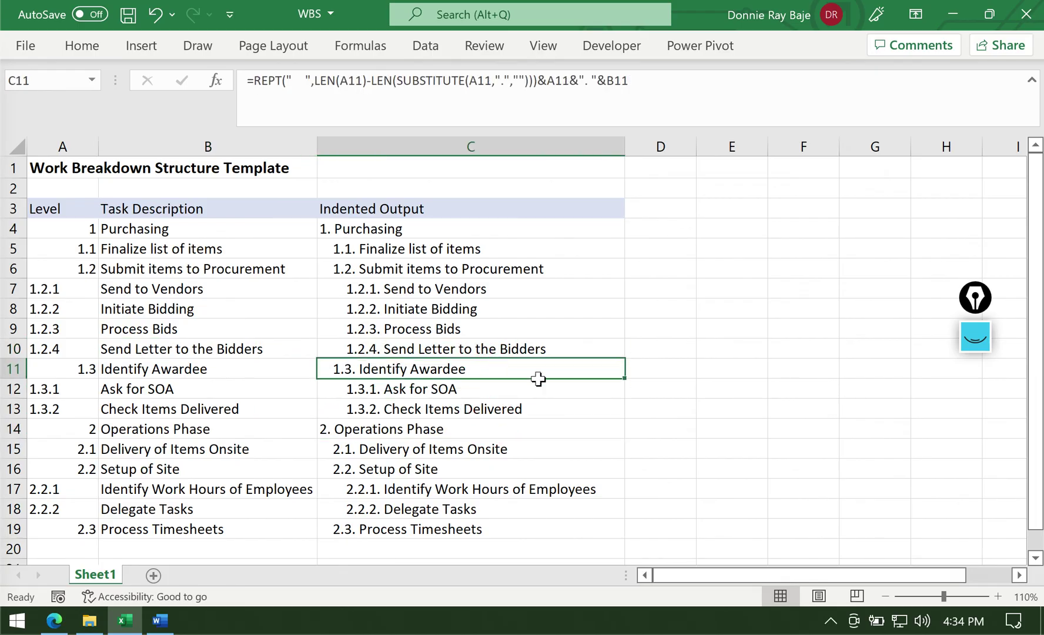
left_click(523, 496)
left_click(505, 527)
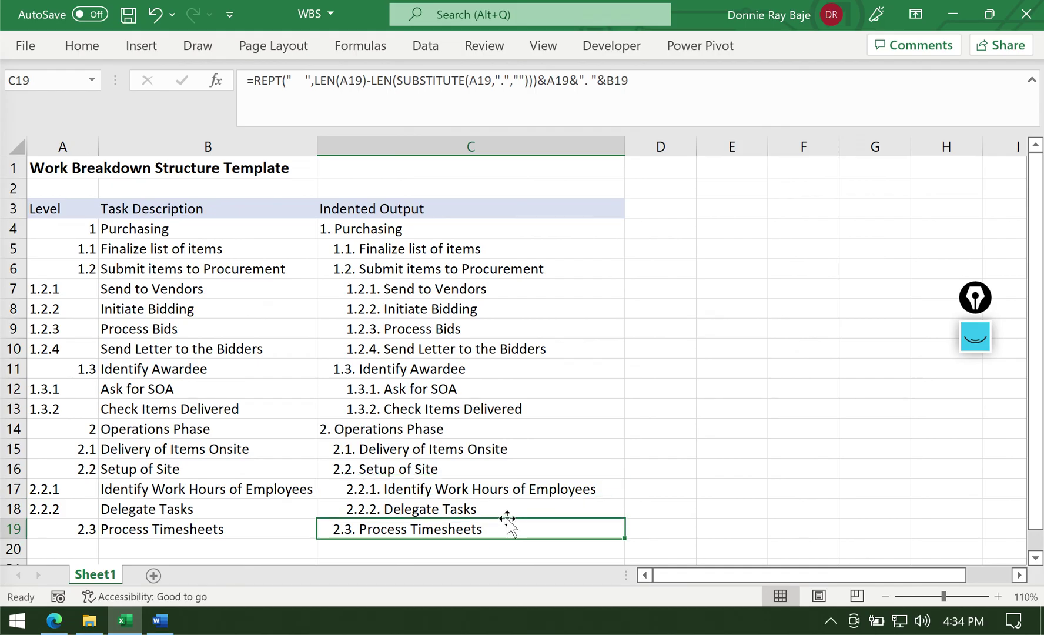
left_click(461, 353)
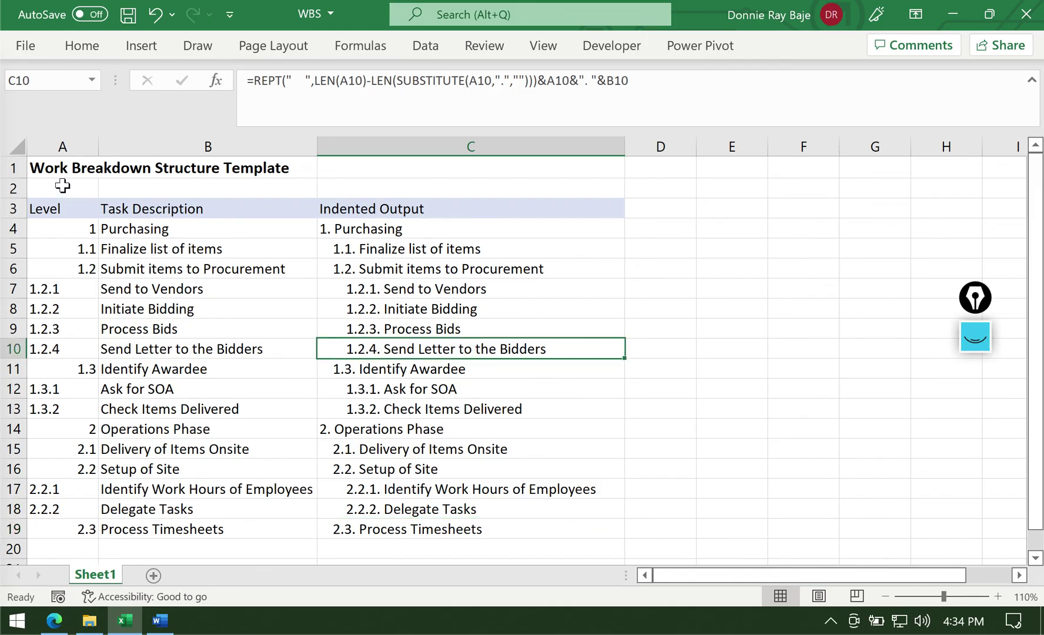
left_click(66, 146)
left_click(310, 291)
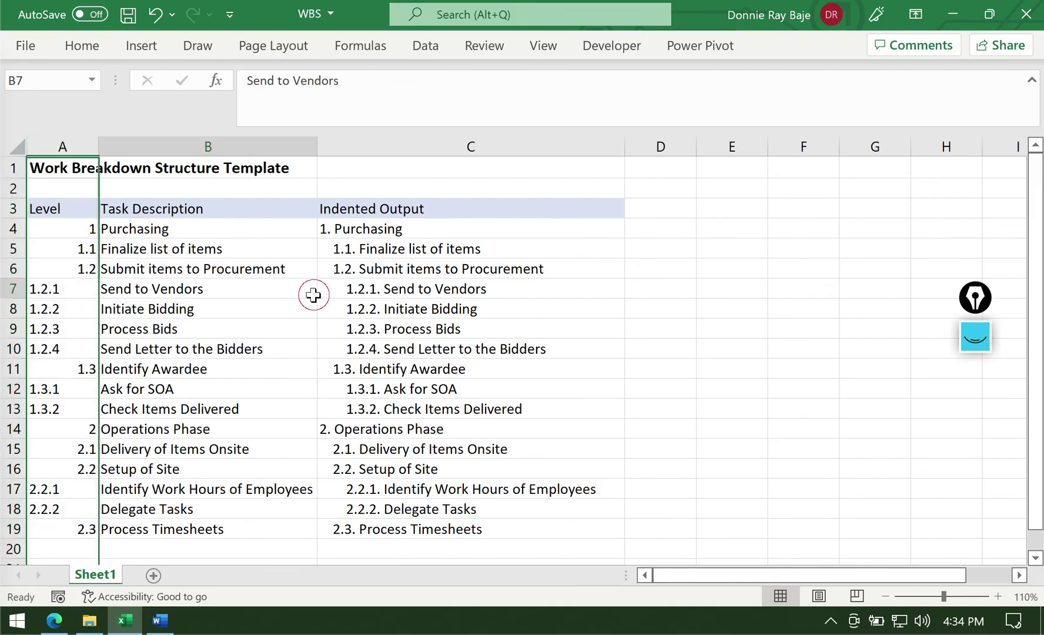
left_click(389, 234)
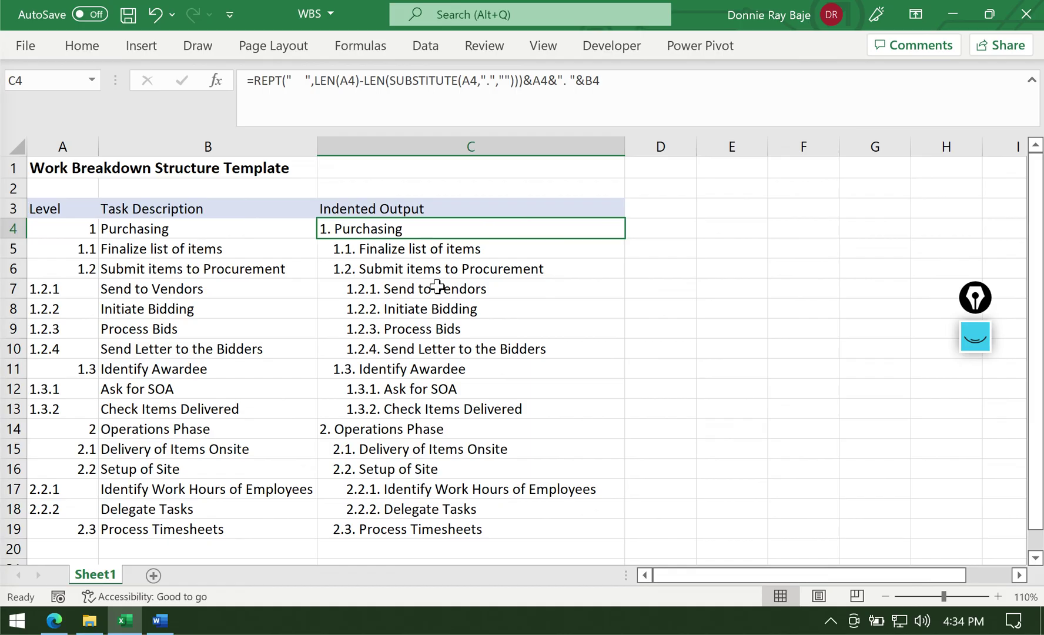